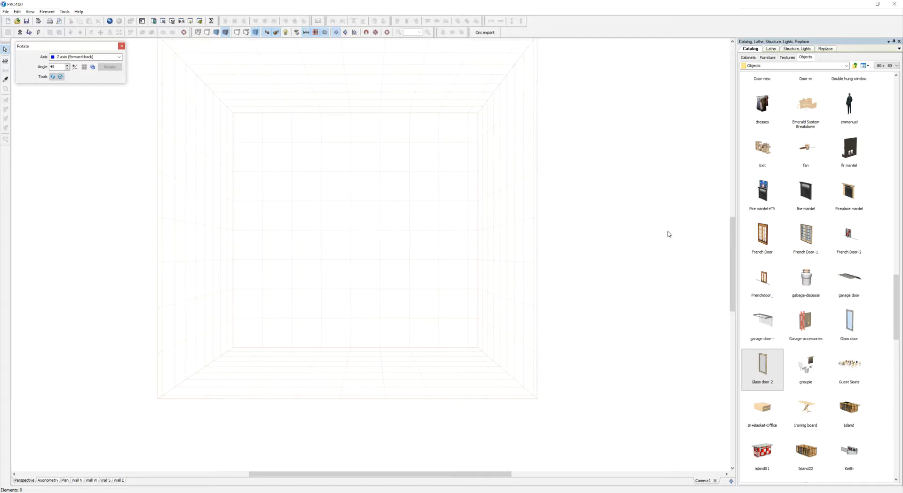
- Add a 31 1/2" square, 3/4" thick panel on the back wall and move it down into the left corner
{"action": "left_click_drag", "start_coordinate": [732, 234], "coordinate": [732, 242]}
{"action": "left_click_drag", "start_coordinate": [419, 221], "coordinate": [412, 226]}
{"action": "left_click", "coordinate": [5, 61]}
{"action": "left_click", "coordinate": [267, 248]}
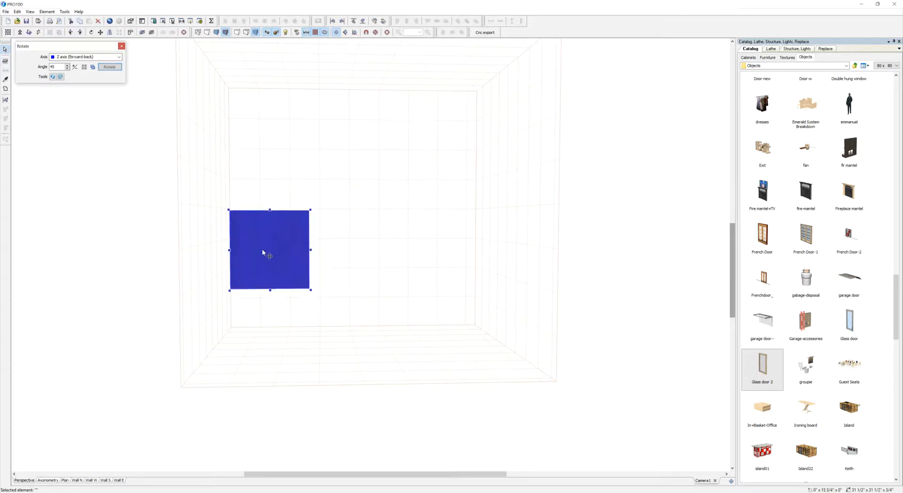
{"action": "left_click_drag", "start_coordinate": [263, 243], "coordinate": [209, 280]}
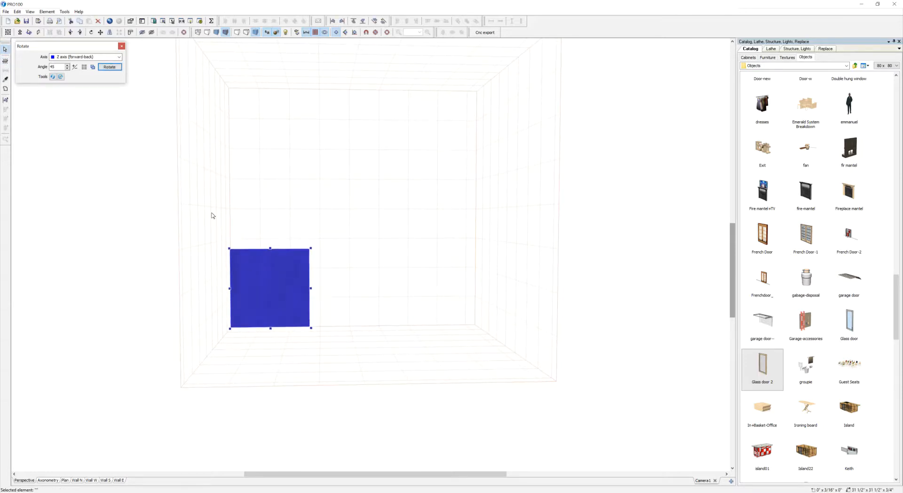
{"action": "left_click", "coordinate": [5, 61]}
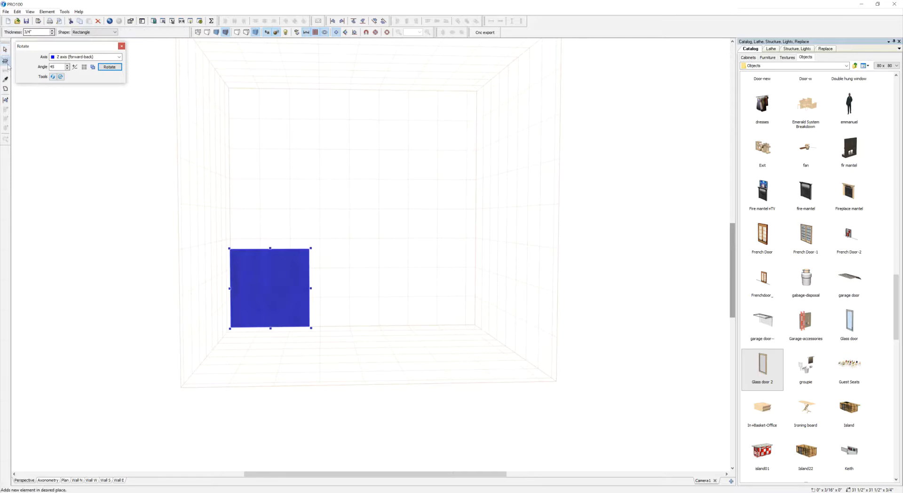
{"action": "left_click", "coordinate": [6, 79]}
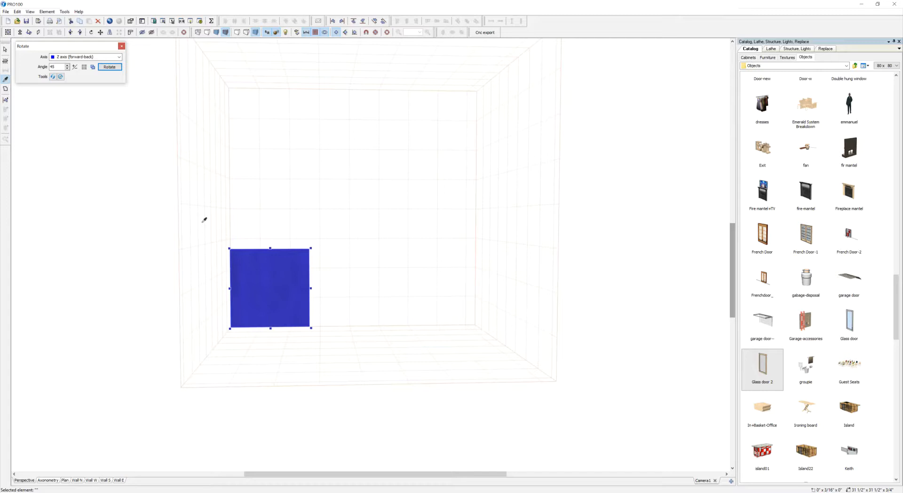
{"action": "left_click", "coordinate": [270, 271]}
{"action": "left_click", "coordinate": [331, 229]}
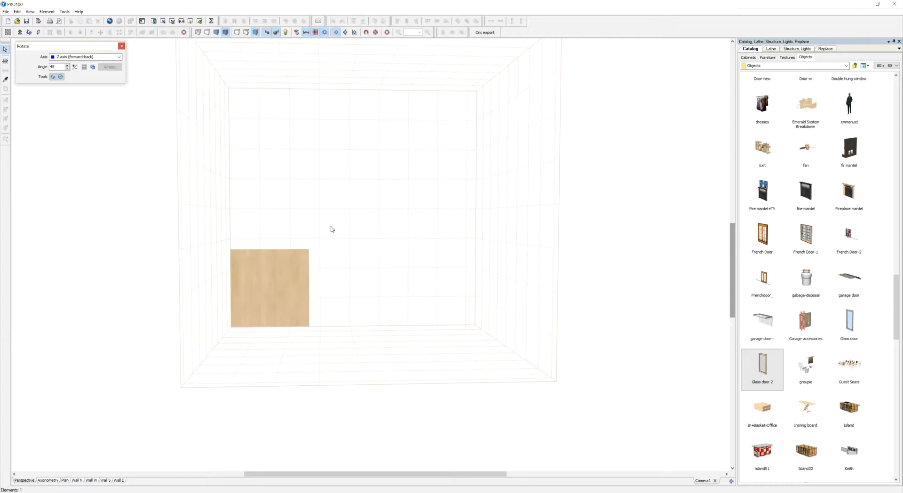
- Set the panel's width to 2" and lock that dimension
{"action": "double_click", "coordinate": [268, 272]}
{"action": "left_click", "coordinate": [429, 204]}
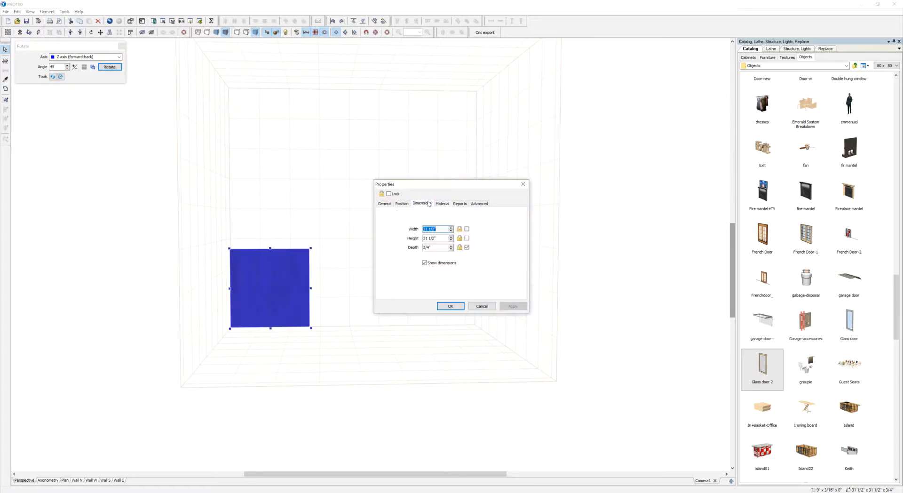
{"action": "left_click", "coordinate": [466, 229]}
{"action": "left_click_drag", "start_coordinate": [446, 230], "coordinate": [296, 220]}
{"action": "type", "text": "2"}
{"action": "left_click", "coordinate": [454, 306]}
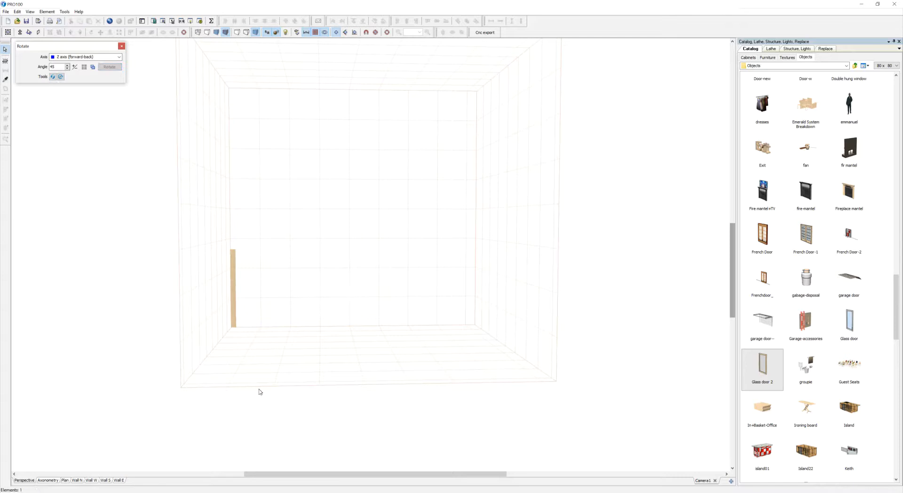
- Turn on outlines for the displayed elements and look at the narrow board up close
{"action": "scroll", "coordinate": [240, 310], "scroll_direction": "up", "scroll_amount": 3}
{"action": "left_click", "coordinate": [154, 313]}
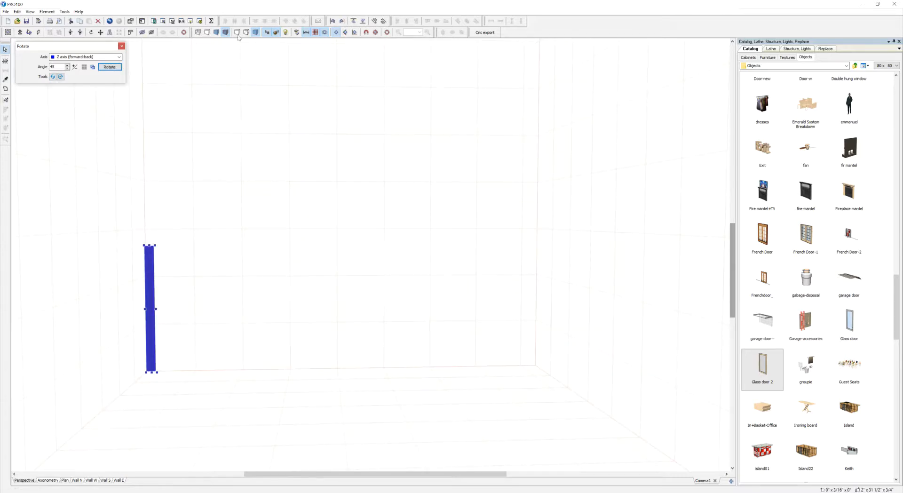
{"action": "scroll", "coordinate": [199, 216], "scroll_direction": "up", "scroll_amount": 2}
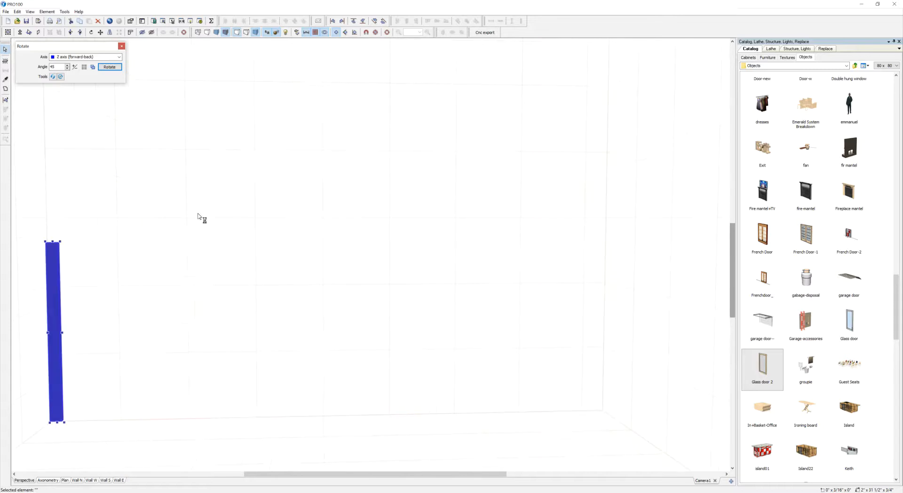
{"action": "left_click", "coordinate": [386, 34]}
{"action": "left_click_drag", "start_coordinate": [465, 154], "coordinate": [448, 195]}
{"action": "scroll", "coordinate": [448, 196], "scroll_direction": "down", "scroll_amount": 3}
{"action": "scroll", "coordinate": [454, 193], "scroll_direction": "up", "scroll_amount": 1}
{"action": "scroll", "coordinate": [454, 191], "scroll_direction": "up", "scroll_amount": 4}
{"action": "left_click_drag", "start_coordinate": [526, 184], "coordinate": [554, 132]}
{"action": "scroll", "coordinate": [554, 132], "scroll_direction": "down", "scroll_amount": 3}
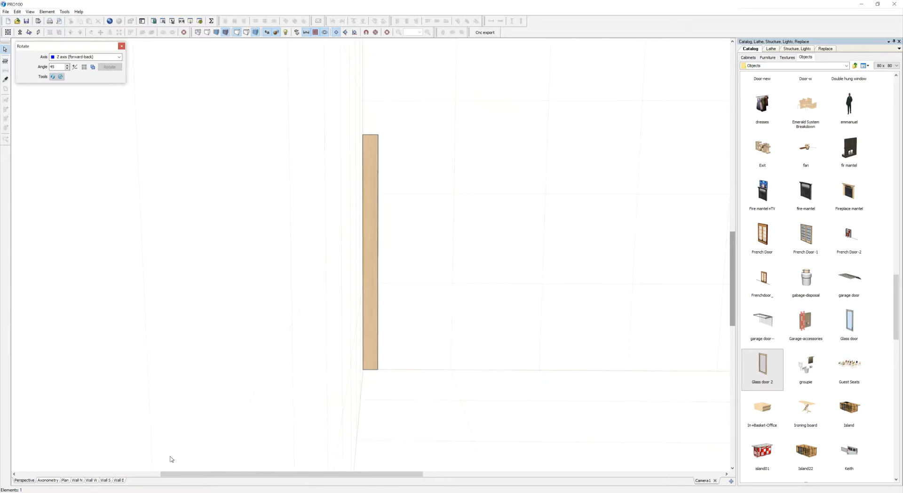
- In the Wall N view, make two copies of the upright board spaced out to its right, showing the project structure list
{"action": "left_click", "coordinate": [77, 480]}
{"action": "scroll", "coordinate": [529, 252], "scroll_direction": "up", "scroll_amount": 3}
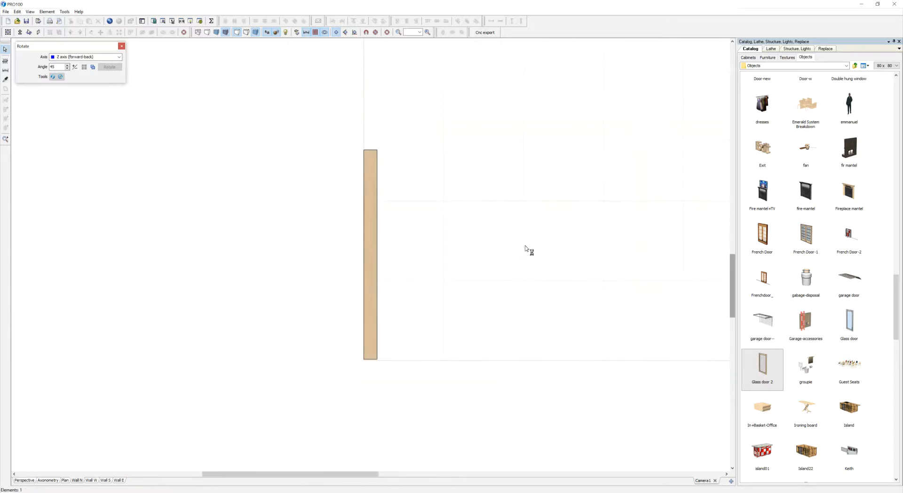
{"action": "middle_click_drag", "start_coordinate": [520, 236], "coordinate": [371, 235]}
{"action": "scroll", "coordinate": [389, 230], "scroll_direction": "up", "scroll_amount": 1}
{"action": "left_click", "coordinate": [194, 234]}
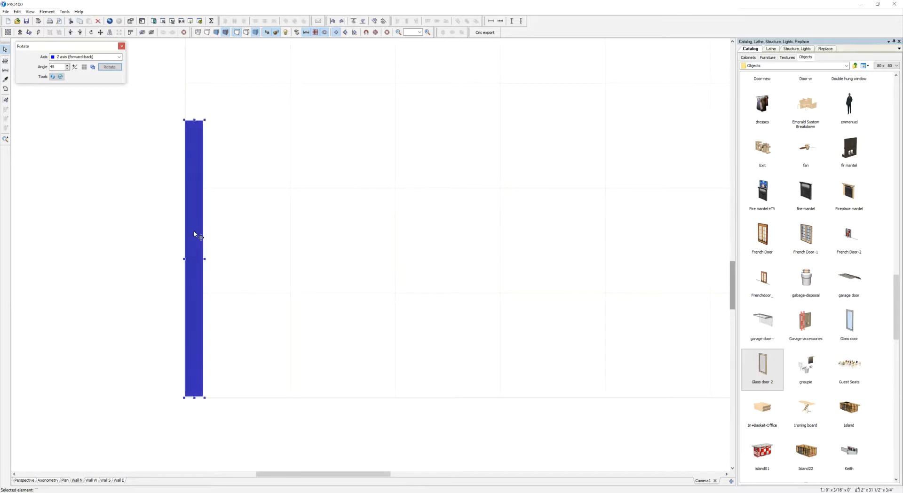
{"action": "left_click_drag", "start_coordinate": [196, 236], "coordinate": [344, 336]}
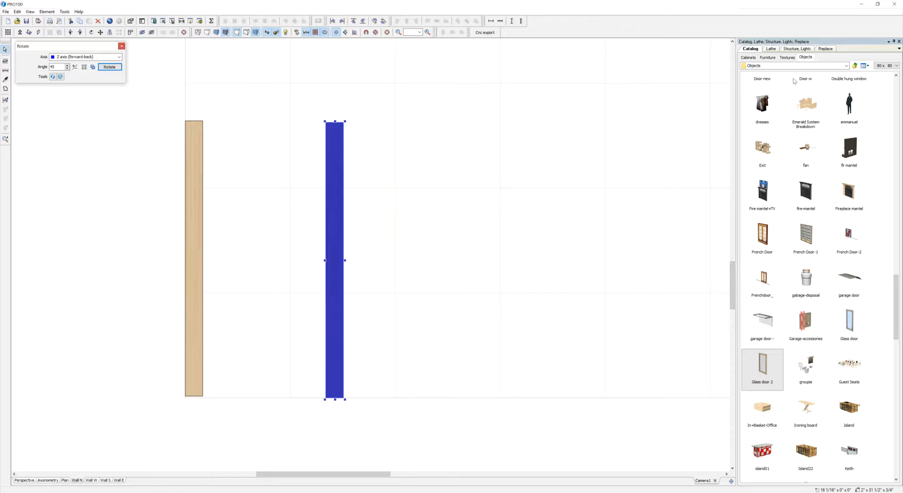
{"action": "left_click", "coordinate": [796, 49]}
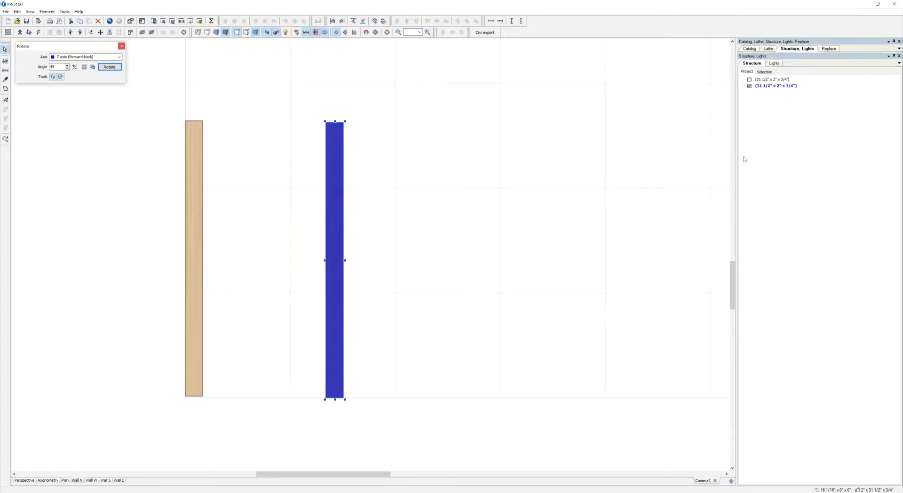
{"action": "left_click_drag", "start_coordinate": [335, 266], "coordinate": [301, 329]}
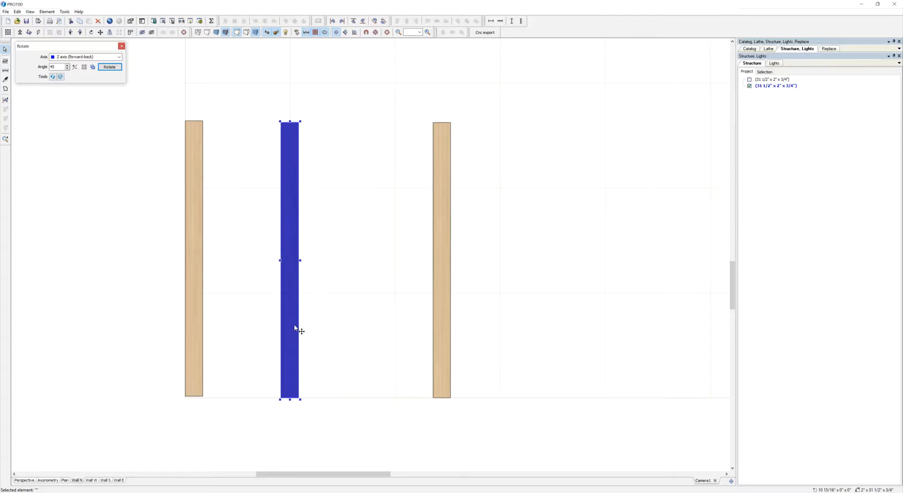
- Rotate the middle board 90 degrees about the Z axis and unlock its width
{"action": "double_click", "coordinate": [56, 68]}
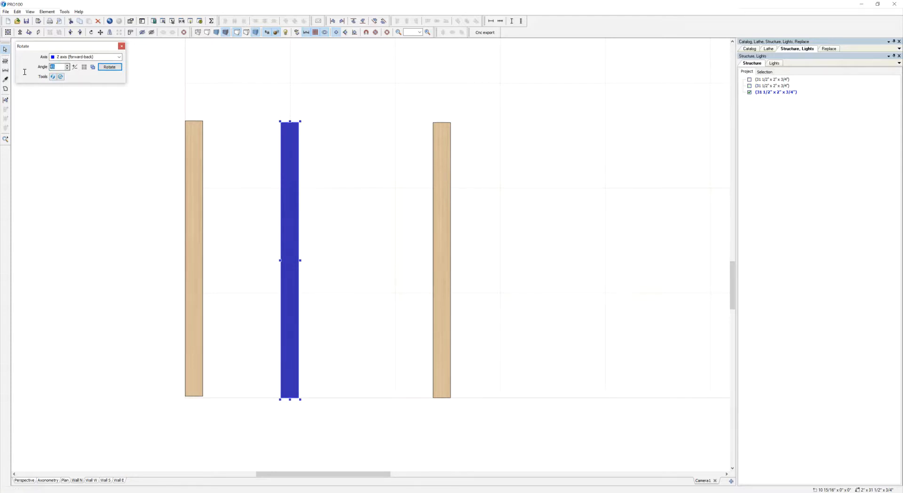
{"action": "left_click", "coordinate": [109, 67]}
{"action": "double_click", "coordinate": [399, 265]}
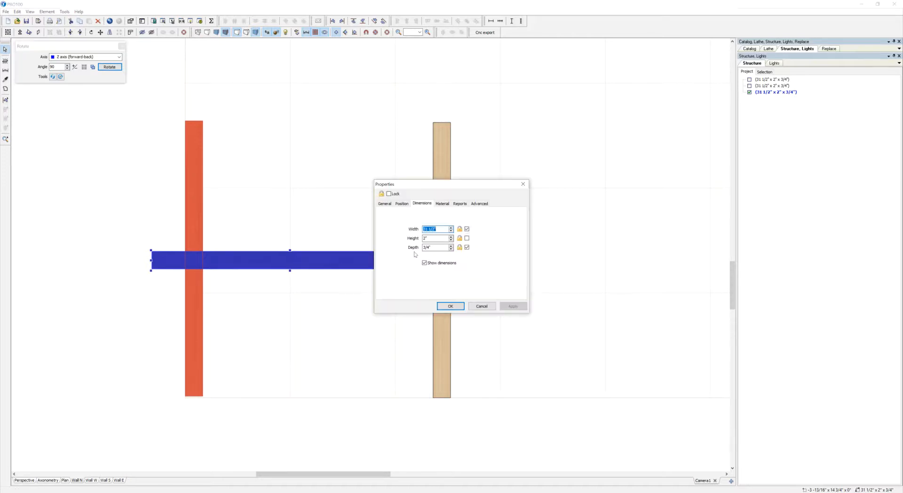
{"action": "left_click", "coordinate": [467, 229]}
{"action": "left_click", "coordinate": [450, 306]}
- Shorten the horizontal board to 17 1/4" against the left upright and align the tops of the two boards
{"action": "left_click_drag", "start_coordinate": [429, 260], "coordinate": [324, 189]}
{"action": "left_click", "coordinate": [326, 262]}
{"action": "left_click", "coordinate": [299, 235]}
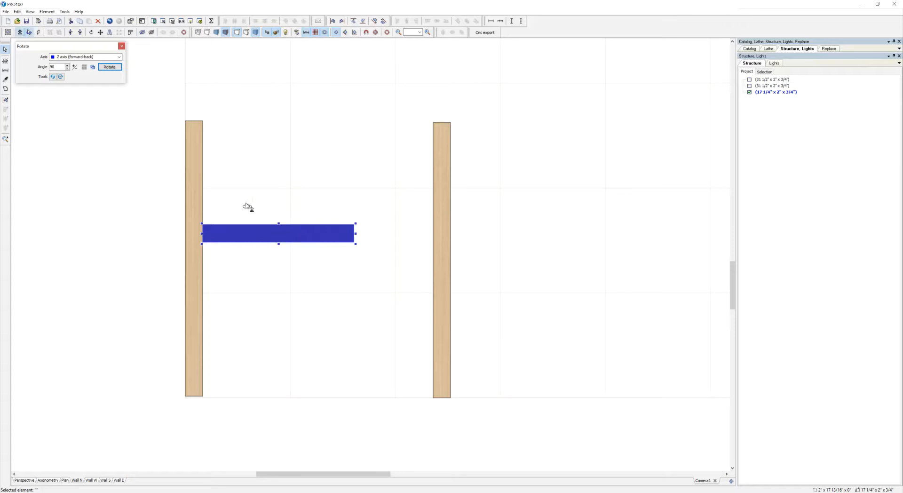
{"action": "left_click", "coordinate": [200, 200], "text": "shift"}
{"action": "left_click", "coordinate": [427, 21]}
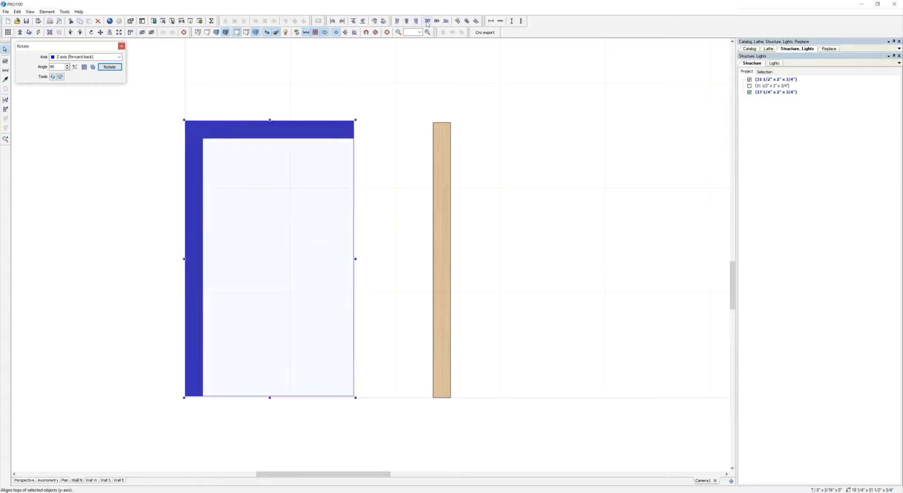
- Butt the right upright against the free end of the horizontal board and lower the left upright to the floor line
{"action": "left_click", "coordinate": [514, 172]}
{"action": "left_click_drag", "start_coordinate": [436, 247], "coordinate": [274, 280]}
{"action": "left_click", "coordinate": [460, 253]}
{"action": "left_click_drag", "start_coordinate": [369, 248], "coordinate": [272, 303]}
{"action": "middle_click_drag", "start_coordinate": [179, 306], "coordinate": [235, 241]}
{"action": "left_click", "coordinate": [326, 234]}
{"action": "left_click", "coordinate": [231, 227]}
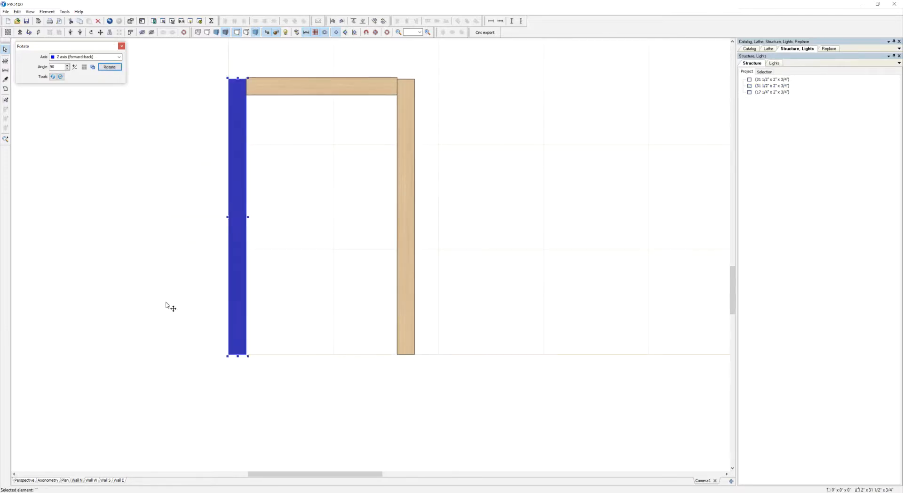
- Move the horizontal board down between the uprights and align its top with the left upright's top
{"action": "left_click_drag", "start_coordinate": [295, 86], "coordinate": [267, 123]}
{"action": "left_click", "coordinate": [237, 106], "text": "shift"}
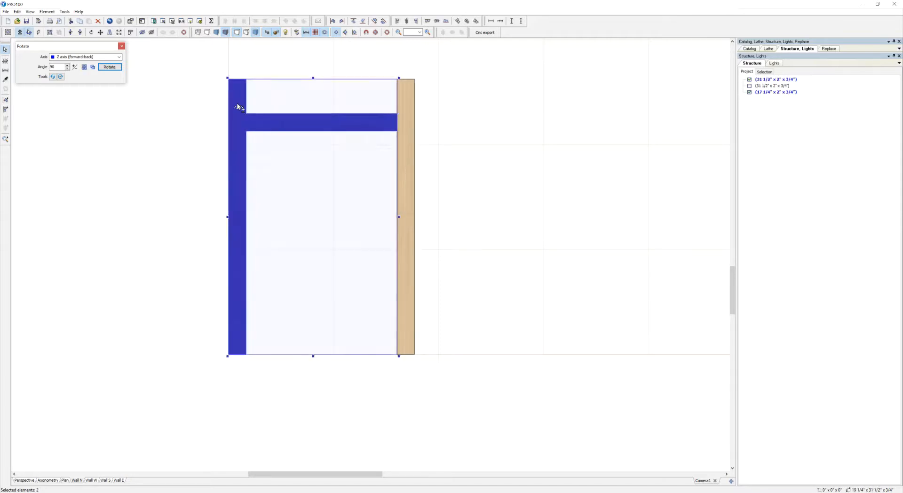
{"action": "left_click", "coordinate": [282, 182]}
{"action": "left_click", "coordinate": [242, 183]}
{"action": "left_click", "coordinate": [282, 128]}
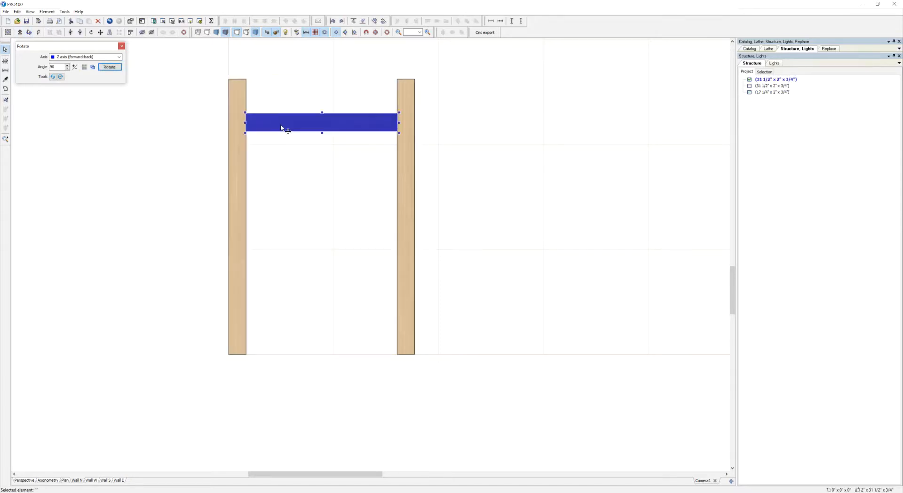
{"action": "left_click", "coordinate": [237, 107], "text": "shift"}
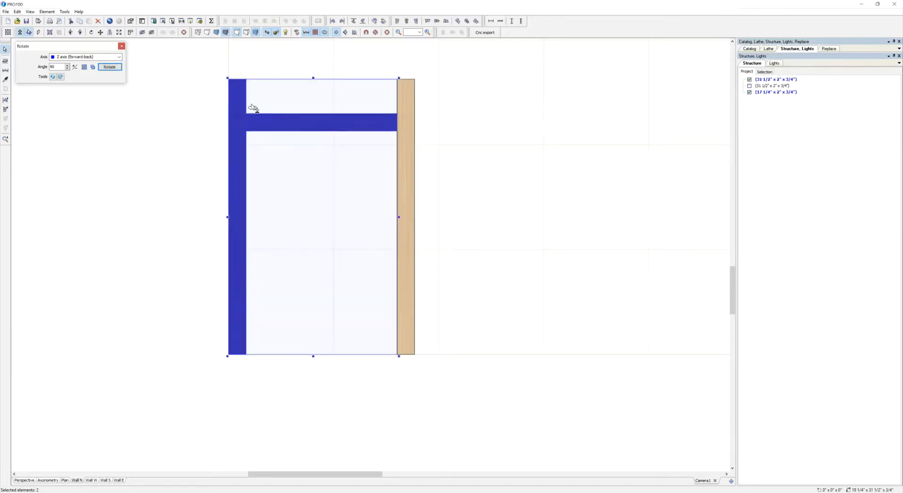
{"action": "left_click", "coordinate": [431, 22]}
- Copy the top horizontal board down to the lower ends of the uprights to close the frame
{"action": "left_click", "coordinate": [407, 187]}
{"action": "left_click", "coordinate": [341, 204]}
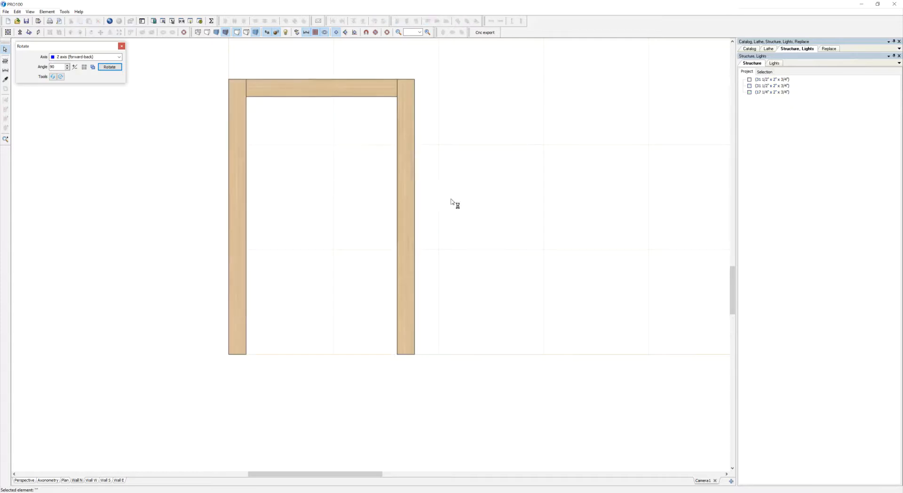
{"action": "left_click_drag", "start_coordinate": [312, 98], "coordinate": [134, 393], "text": "ctrl"}
{"action": "left_click", "coordinate": [499, 202]}
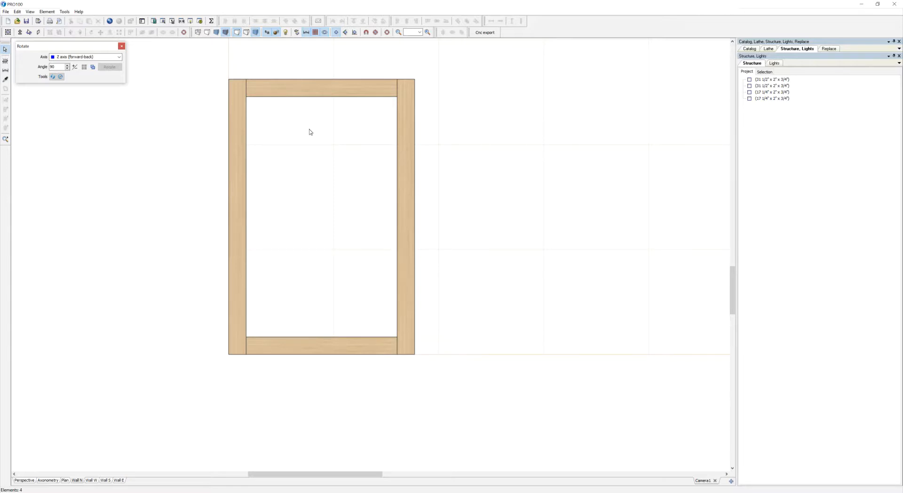
- Name the left upright "left stile" and the right upright "right stile"
{"action": "double_click", "coordinate": [244, 144]}
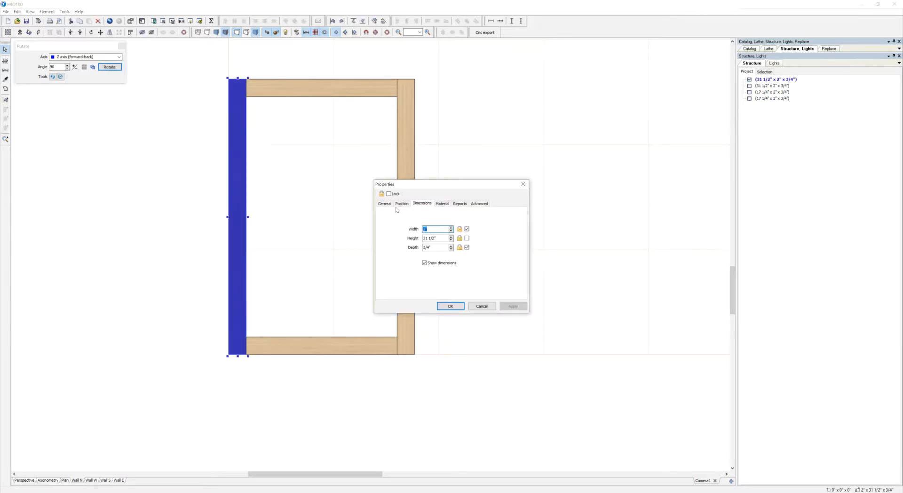
{"action": "left_click", "coordinate": [384, 204]}
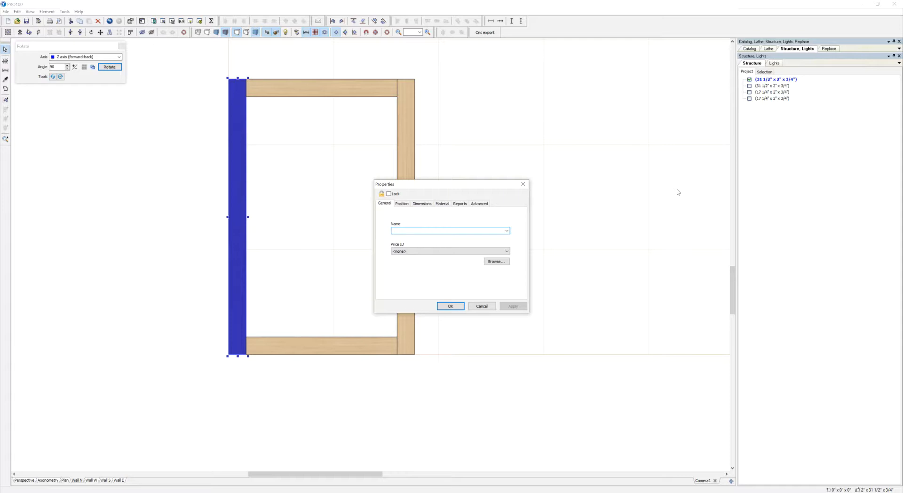
{"action": "type", "text": "Le"}
{"action": "left_click", "coordinate": [450, 305]}
{"action": "left_click", "coordinate": [409, 261]}
{"action": "double_click", "coordinate": [410, 261]}
{"action": "type", "text": "right stile"}
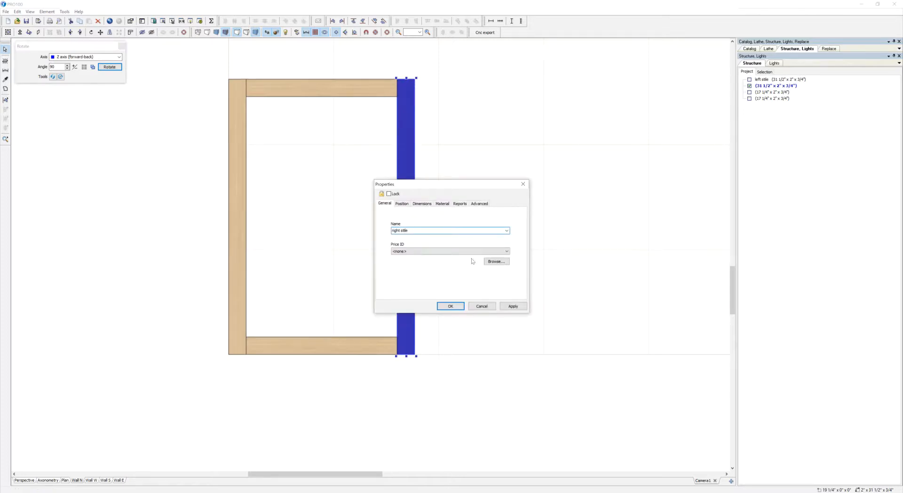
{"action": "left_click", "coordinate": [449, 306]}
- Name the upper horizontal board "top rail" and the lower one "bottom rail"
{"action": "left_click", "coordinate": [337, 99]}
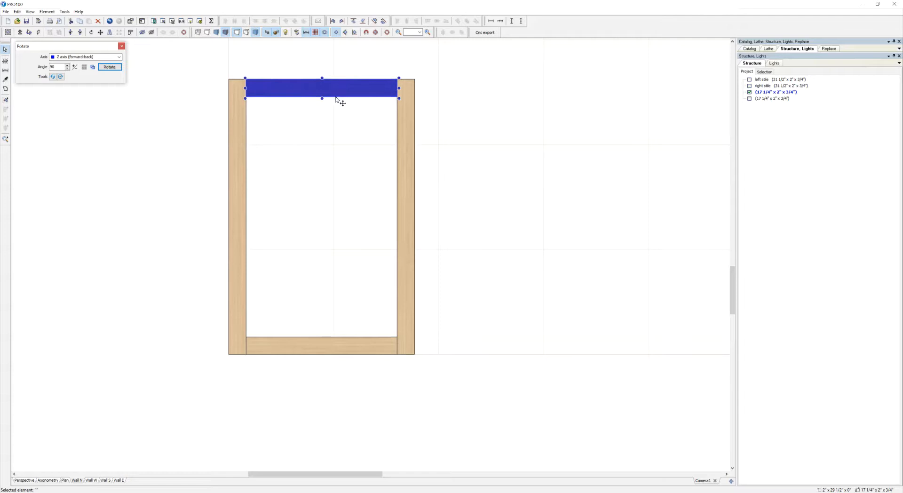
{"action": "double_click", "coordinate": [336, 99]}
{"action": "type", "text": "to"}
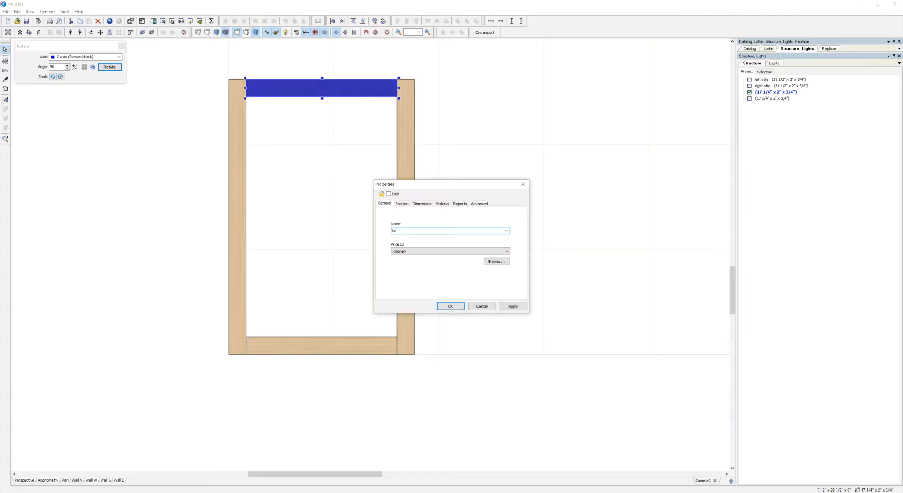
{"action": "type", "text": "p rail"}
{"action": "left_click", "coordinate": [450, 306]}
{"action": "double_click", "coordinate": [356, 340]}
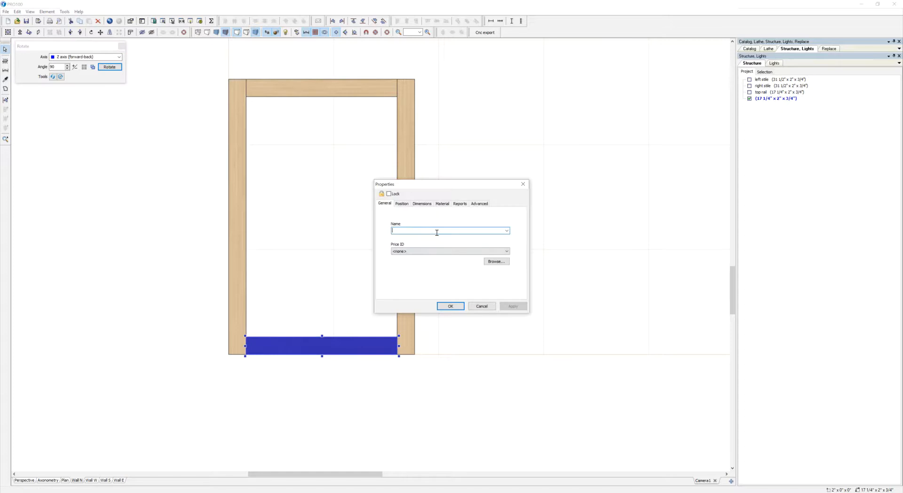
{"action": "type", "text": "bottom rail"}
{"action": "left_click", "coordinate": [450, 306]}
{"action": "left_click", "coordinate": [550, 276]}
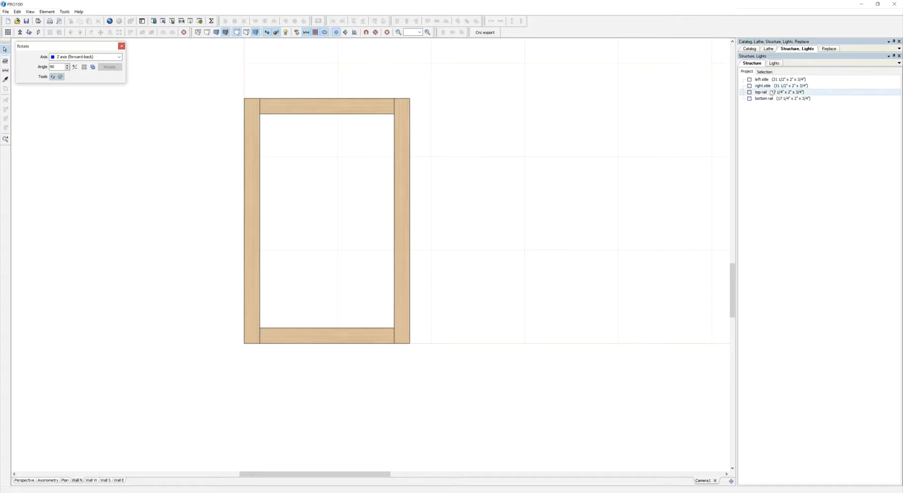
- Place a new rectangular element, 31 1/2" square, in the empty space beside the door frame
{"action": "scroll", "coordinate": [484, 252], "scroll_direction": "down", "scroll_amount": 2}
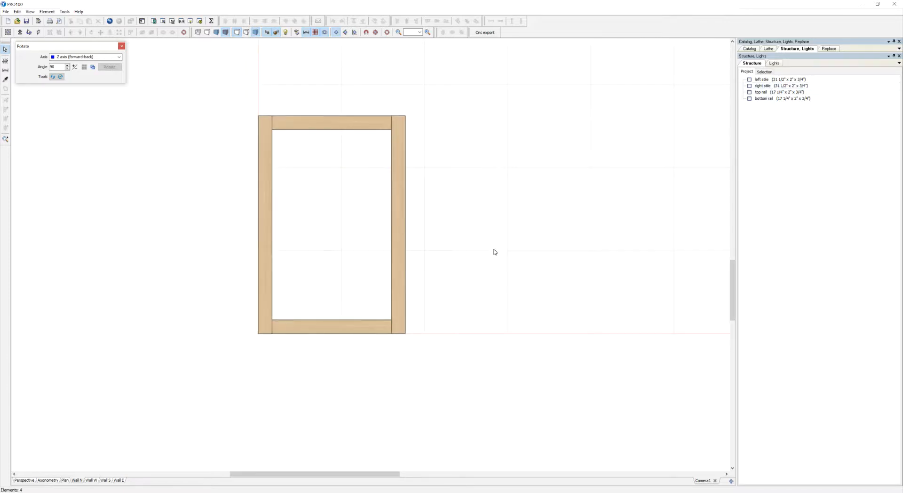
{"action": "scroll", "coordinate": [495, 251], "scroll_direction": "up", "scroll_amount": 1}
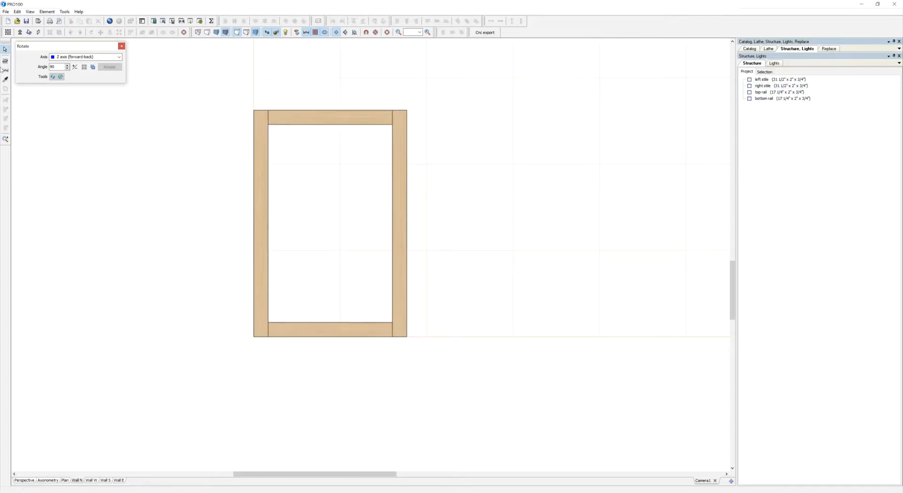
{"action": "left_click", "coordinate": [5, 60]}
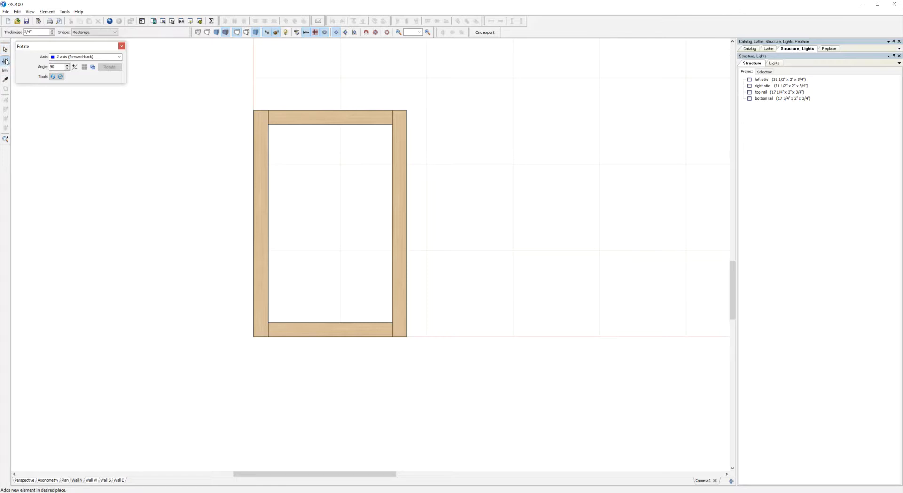
{"action": "double_click", "coordinate": [29, 32]}
{"action": "left_click", "coordinate": [594, 199]}
{"action": "middle_click_drag", "start_coordinate": [450, 219], "coordinate": [324, 223]}
{"action": "scroll", "coordinate": [528, 229], "scroll_direction": "down", "scroll_amount": 1}
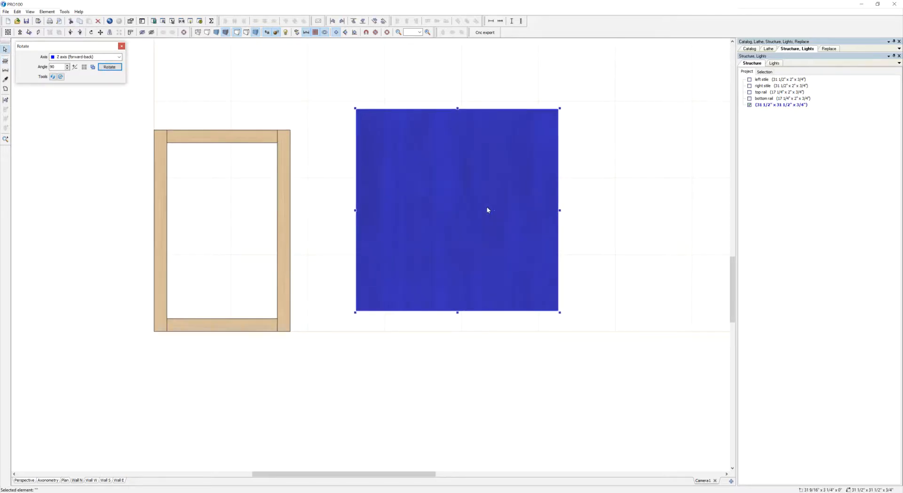
- Set the new panel's depth to 0.25"
{"action": "double_click", "coordinate": [487, 210]}
{"action": "left_click", "coordinate": [421, 203]}
{"action": "left_click_drag", "start_coordinate": [439, 249], "coordinate": [380, 249]}
{"action": "type", "text": "0.25"}
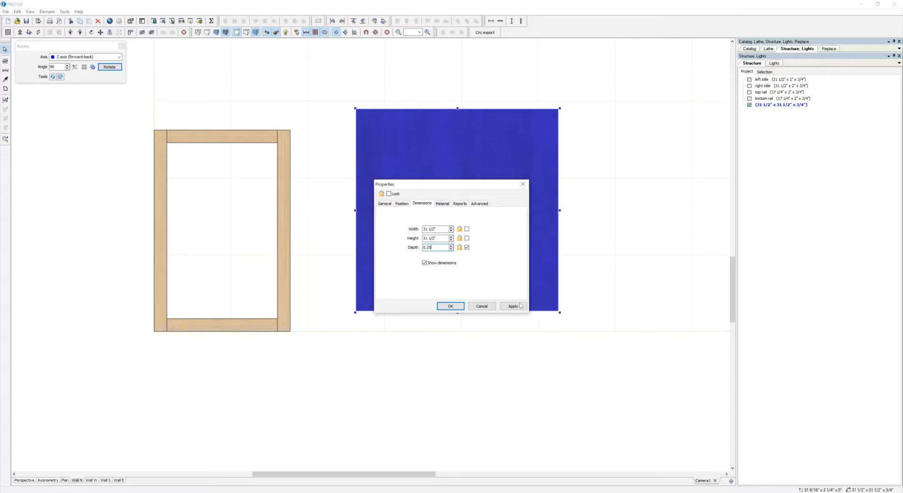
{"action": "left_click", "coordinate": [513, 306]}
{"action": "left_click", "coordinate": [456, 306]}
{"action": "scroll", "coordinate": [561, 239], "scroll_direction": "down", "scroll_amount": 1}
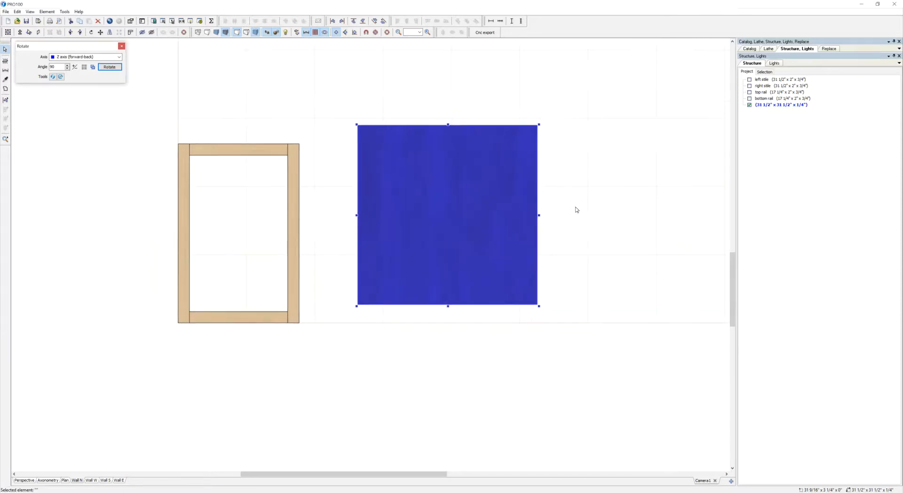
- In the perspective view, shrink the panel to about 25 3/4" by 10 1/8" so it is smaller than the frame opening
{"action": "left_click", "coordinate": [24, 480]}
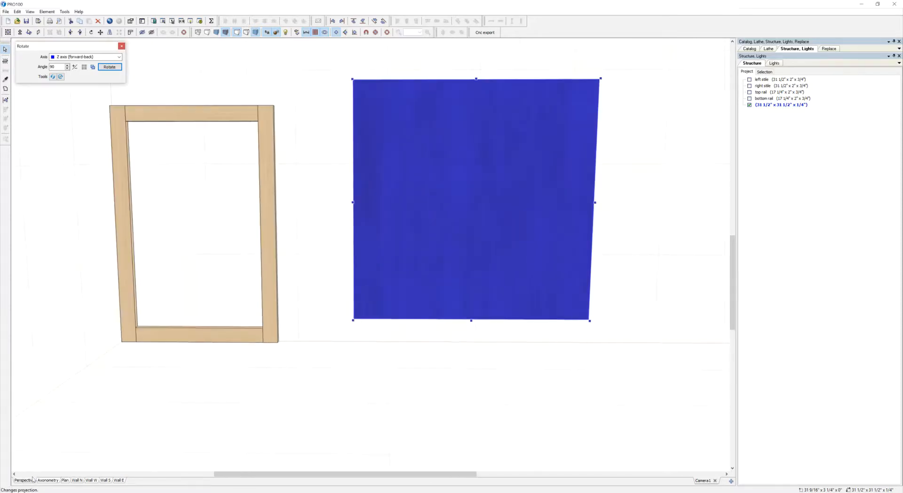
{"action": "right_click_drag", "start_coordinate": [657, 185], "coordinate": [604, 187]}
{"action": "left_click_drag", "start_coordinate": [464, 280], "coordinate": [460, 280]}
{"action": "left_click_drag", "start_coordinate": [529, 119], "coordinate": [383, 153]}
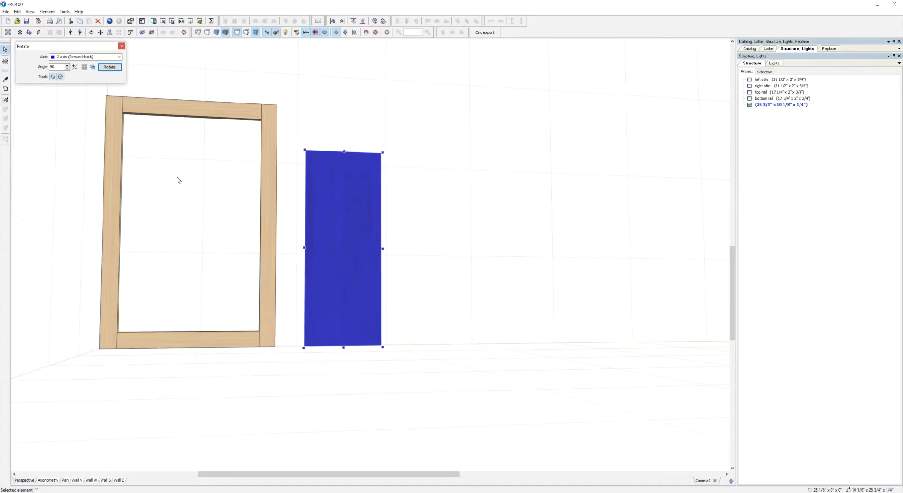
{"action": "scroll", "coordinate": [178, 180], "scroll_direction": "down", "scroll_amount": 3}
- Move the panel into the frame opening's upper-left inner corner and stretch it to fill the opening, 27 1/2" by 17 1/4"
{"action": "left_click_drag", "start_coordinate": [361, 246], "coordinate": [388, 261]}
{"action": "middle_click_drag", "start_coordinate": [388, 261], "coordinate": [305, 262]}
{"action": "left_click", "coordinate": [306, 263]}
{"action": "middle_click_drag", "start_coordinate": [328, 300], "coordinate": [336, 232]}
{"action": "left_click", "coordinate": [246, 159]}
{"action": "middle_click_drag", "start_coordinate": [245, 159], "coordinate": [374, 135]}
{"action": "left_click", "coordinate": [375, 236]}
{"action": "middle_click_drag", "start_coordinate": [375, 235], "coordinate": [371, 230]}
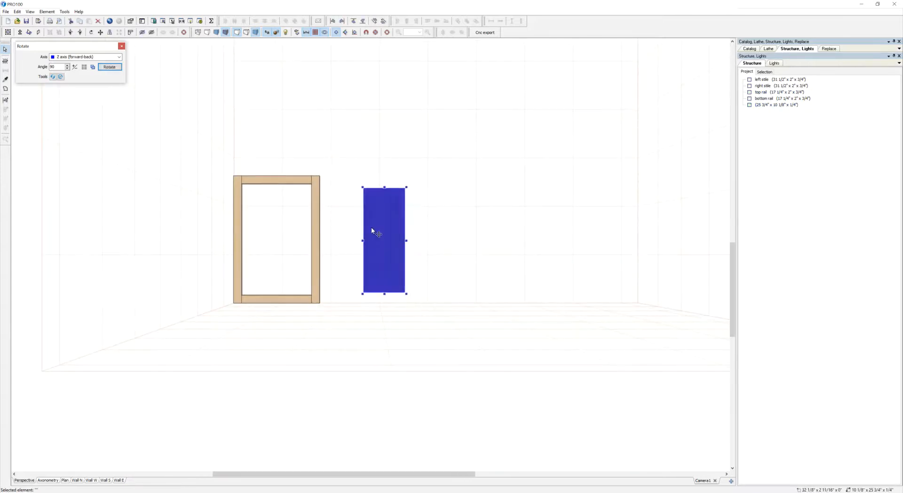
{"action": "left_click_drag", "start_coordinate": [371, 229], "coordinate": [239, 220]}
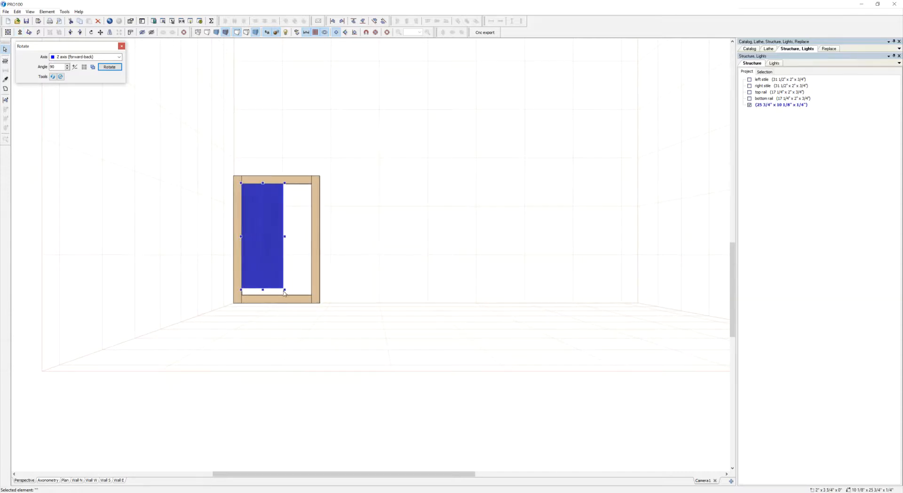
{"action": "left_click_drag", "start_coordinate": [284, 289], "coordinate": [336, 312]}
{"action": "left_click", "coordinate": [427, 261]}
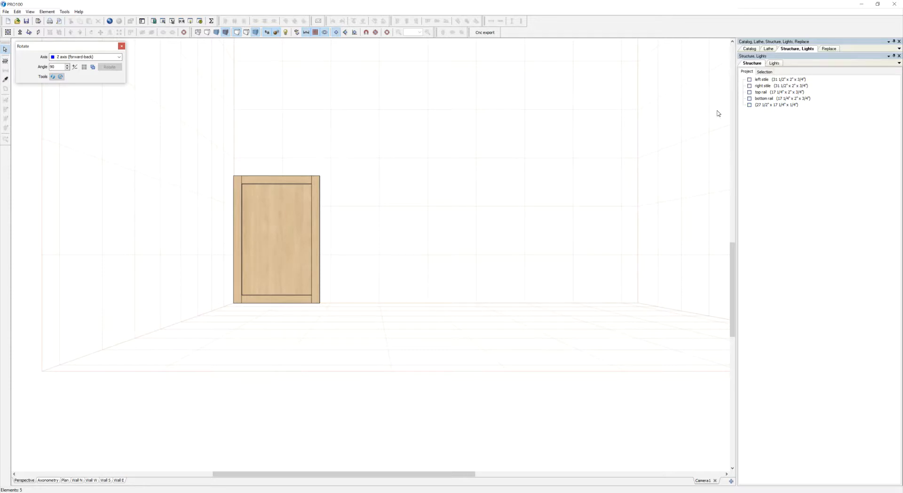
- Name the center panel "glass"
{"action": "left_click", "coordinate": [773, 105]}
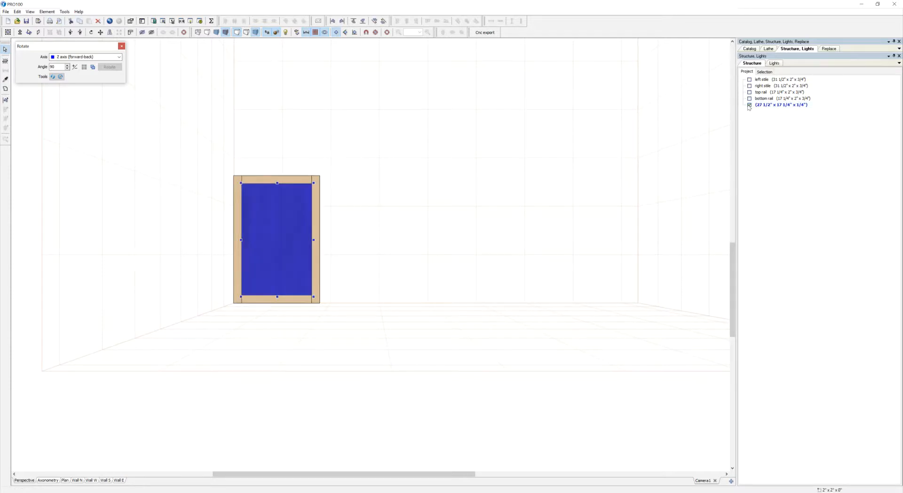
{"action": "double_click", "coordinate": [778, 107]}
{"action": "left_click", "coordinate": [384, 203]}
{"action": "type", "text": "glass"}
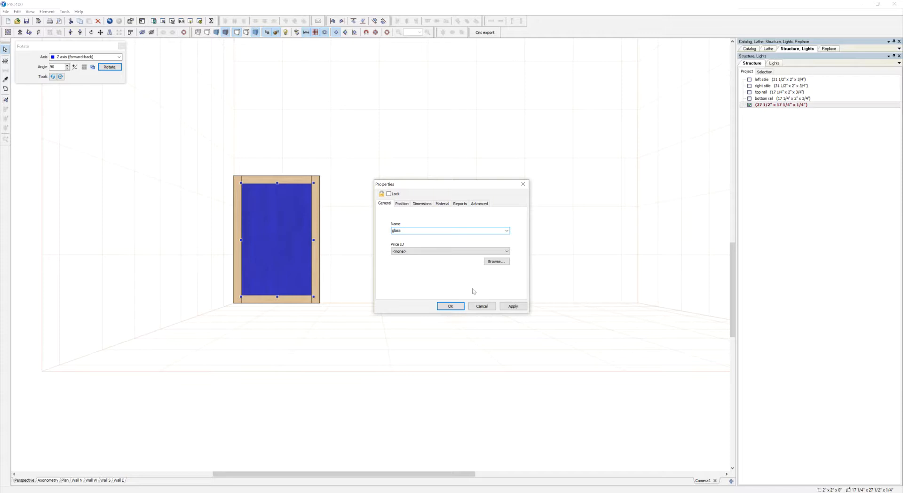
{"action": "left_click", "coordinate": [449, 305]}
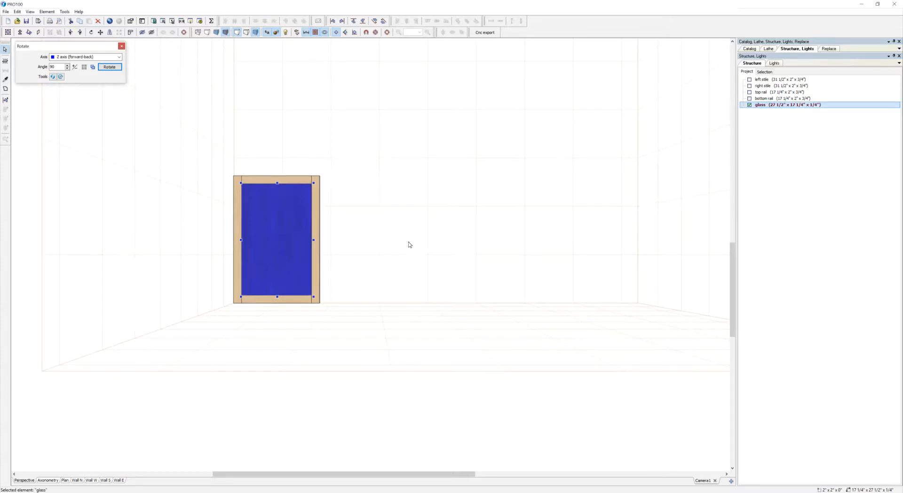
- Make the glass panel's material transparent
{"action": "double_click", "coordinate": [278, 212]}
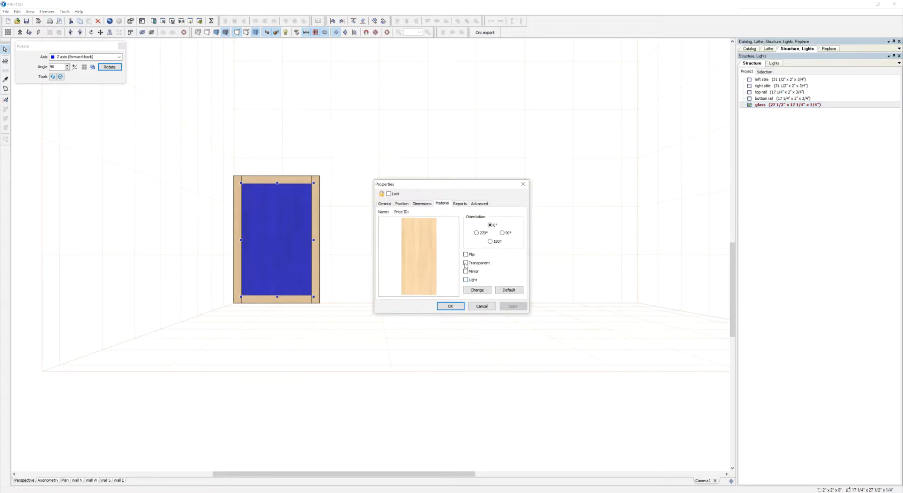
{"action": "left_click", "coordinate": [465, 263]}
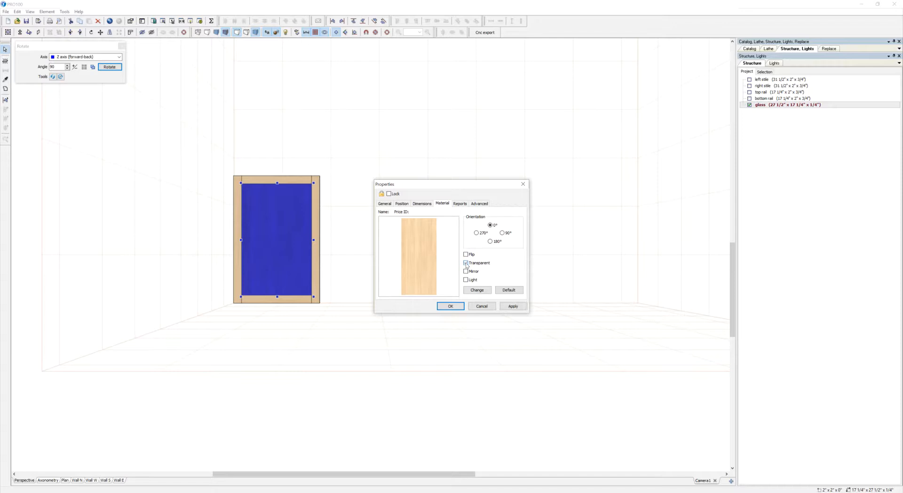
{"action": "left_click", "coordinate": [450, 306]}
{"action": "left_click_drag", "start_coordinate": [390, 249], "coordinate": [399, 193]}
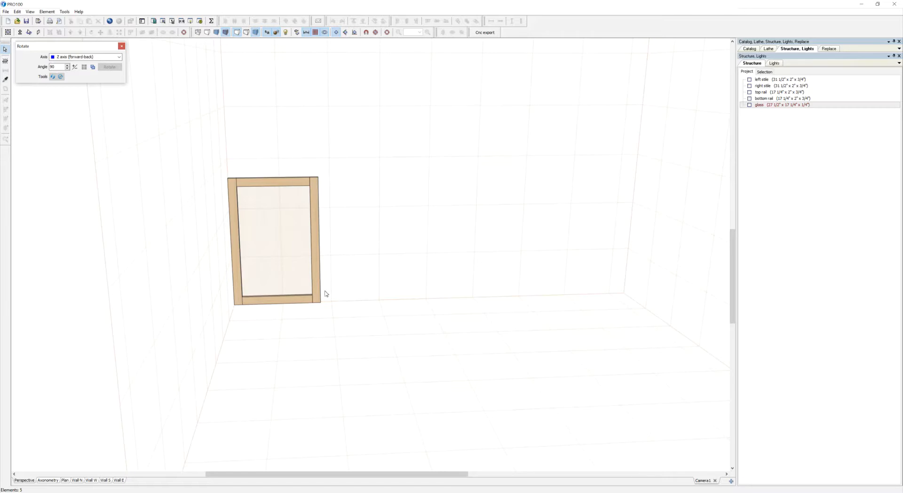
{"action": "scroll", "coordinate": [382, 257], "scroll_direction": "up", "scroll_amount": 2}
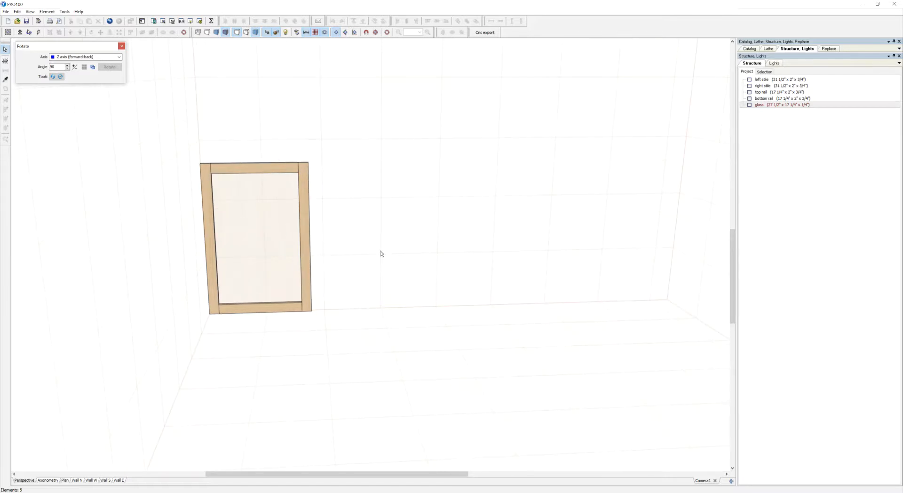
- Move the whole door away from the back wall and rotate it 90° clockwise
{"action": "key", "text": "ctrl+a"}
{"action": "scroll", "coordinate": [390, 236], "scroll_direction": "down", "scroll_amount": 6}
{"action": "left_click_drag", "start_coordinate": [390, 227], "coordinate": [314, 276]}
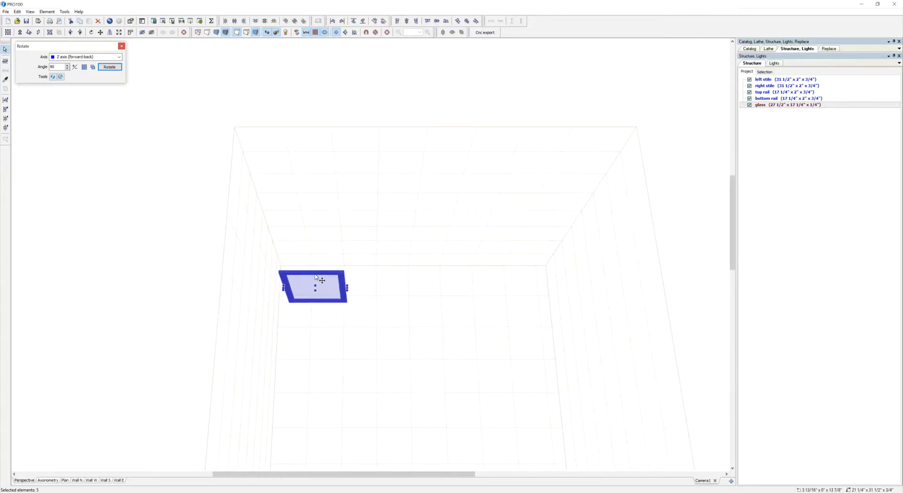
{"action": "left_click", "coordinate": [119, 56]}
{"action": "left_click", "coordinate": [121, 56]}
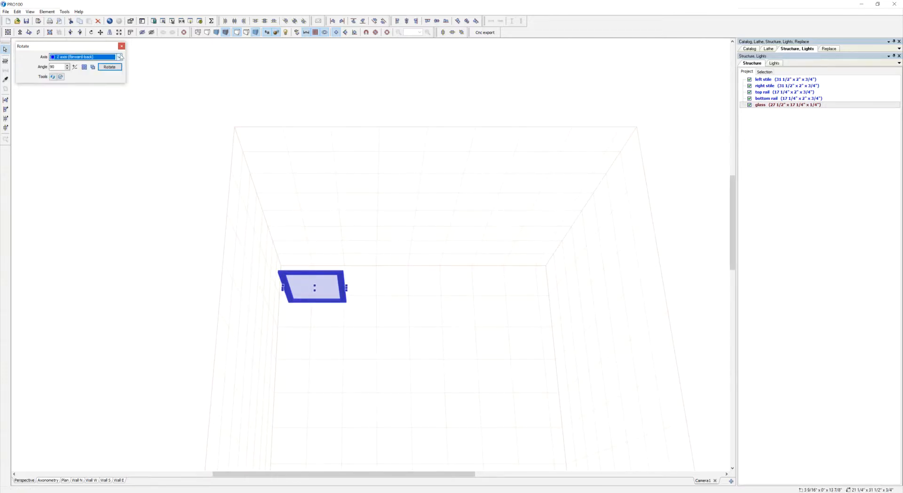
{"action": "left_click", "coordinate": [80, 32]}
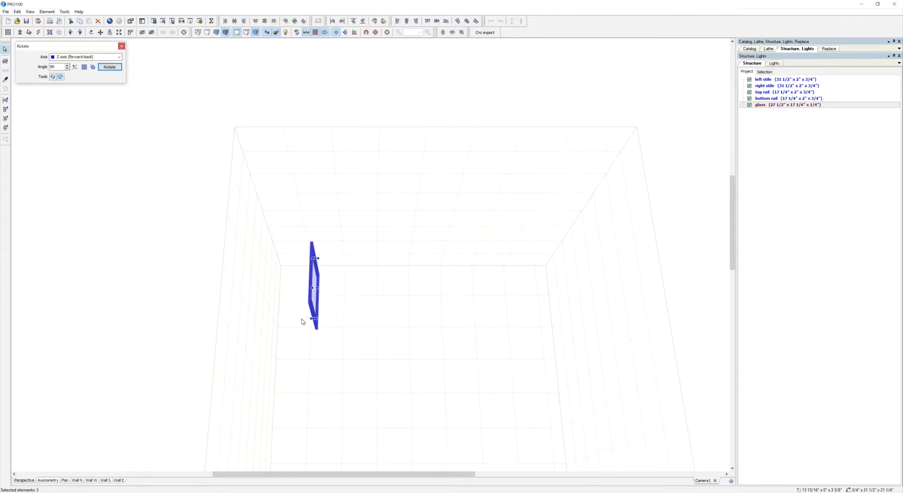
{"action": "scroll", "coordinate": [308, 319], "scroll_direction": "up", "scroll_amount": 2}
{"action": "scroll", "coordinate": [332, 329], "scroll_direction": "up", "scroll_amount": 3}
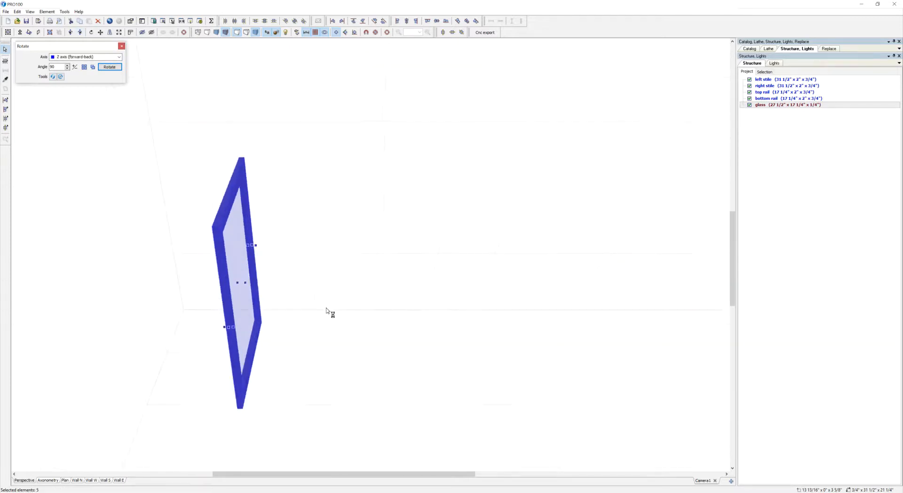
{"action": "left_click", "coordinate": [328, 302]}
{"action": "middle_click_drag", "start_coordinate": [327, 302], "coordinate": [315, 291]}
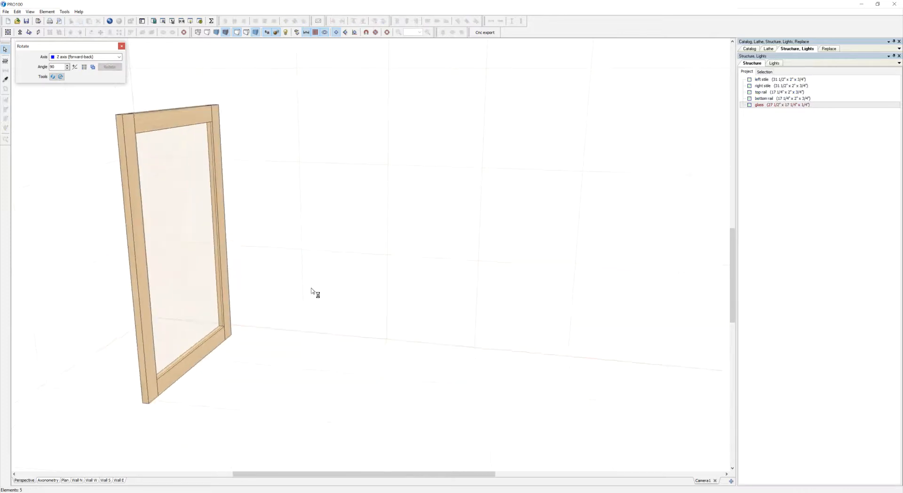
- Turn off the glass panel's transparency and inspect how the panel sits at the door's front and back
{"action": "double_click", "coordinate": [192, 227]}
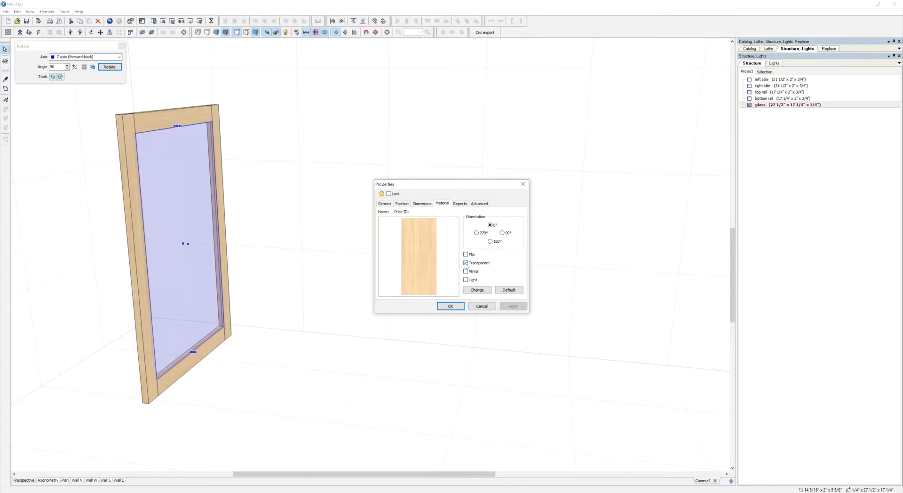
{"action": "left_click", "coordinate": [465, 263]}
{"action": "left_click", "coordinate": [450, 306]}
{"action": "left_click", "coordinate": [328, 276]}
{"action": "left_click_drag", "start_coordinate": [323, 272], "coordinate": [327, 257]}
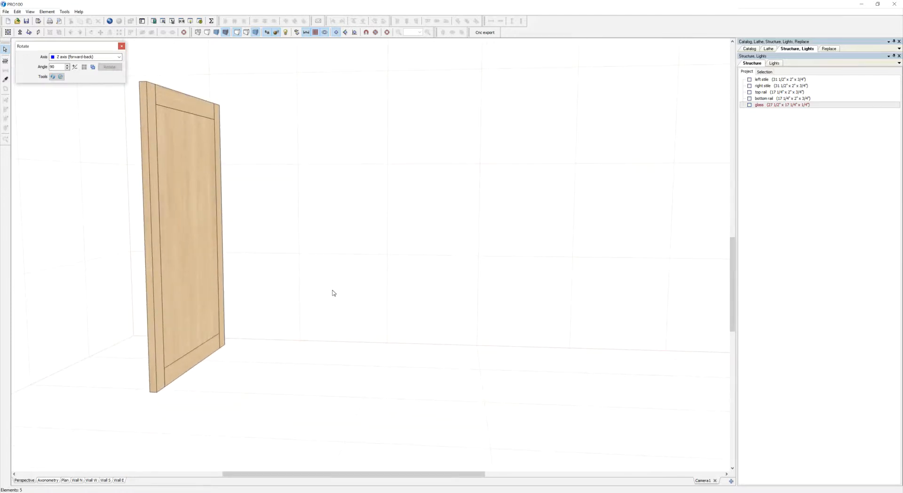
{"action": "left_click_drag", "start_coordinate": [266, 256], "coordinate": [242, 245]}
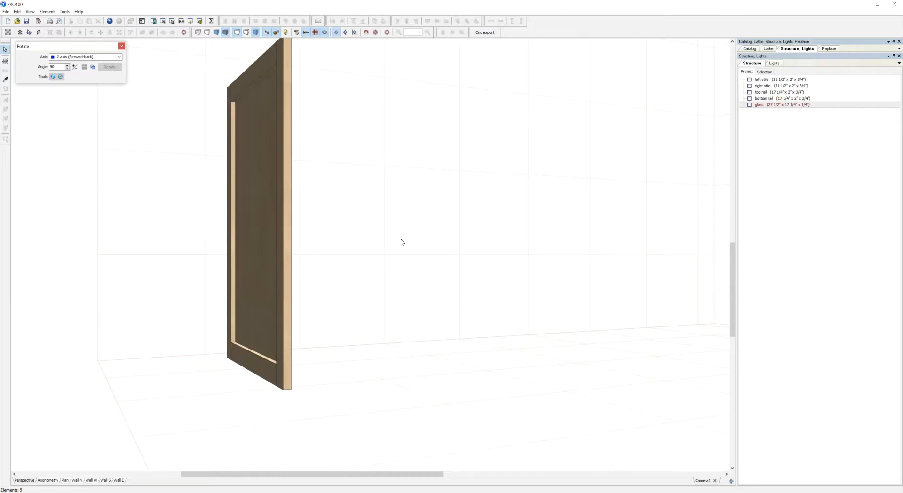
{"action": "left_click_drag", "start_coordinate": [378, 240], "coordinate": [355, 246]}
{"action": "left_click_drag", "start_coordinate": [303, 224], "coordinate": [440, 230]}
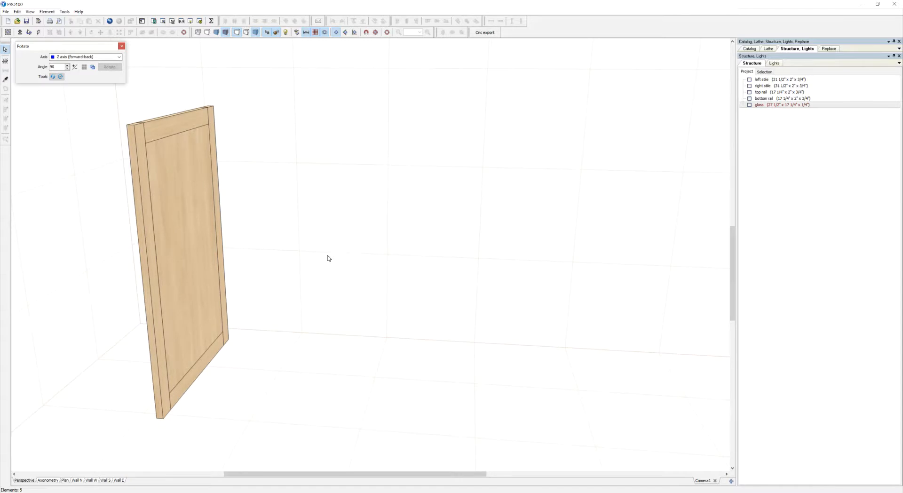
- Center the glass panel in the frame's thickness by aligning its center with the top rail's along the x-axis
{"action": "left_click", "coordinate": [192, 240]}
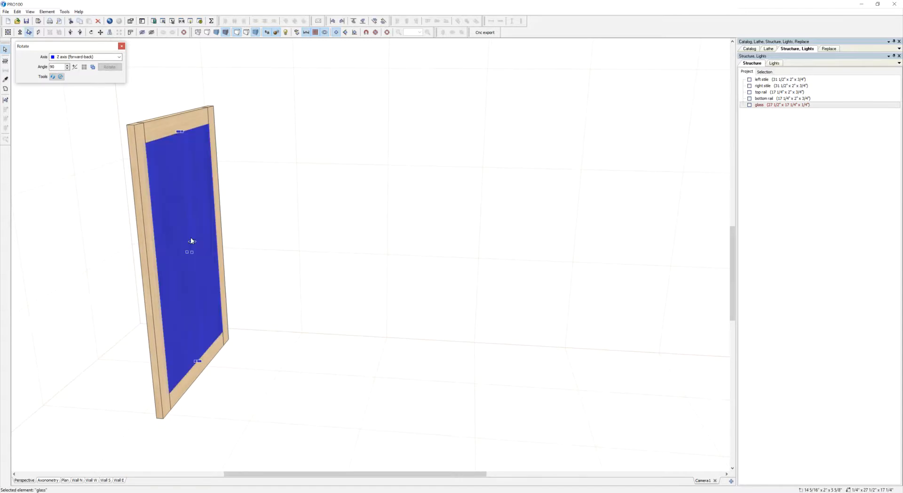
{"action": "left_click", "coordinate": [179, 131]}
{"action": "left_click", "coordinate": [172, 128], "text": "shift"}
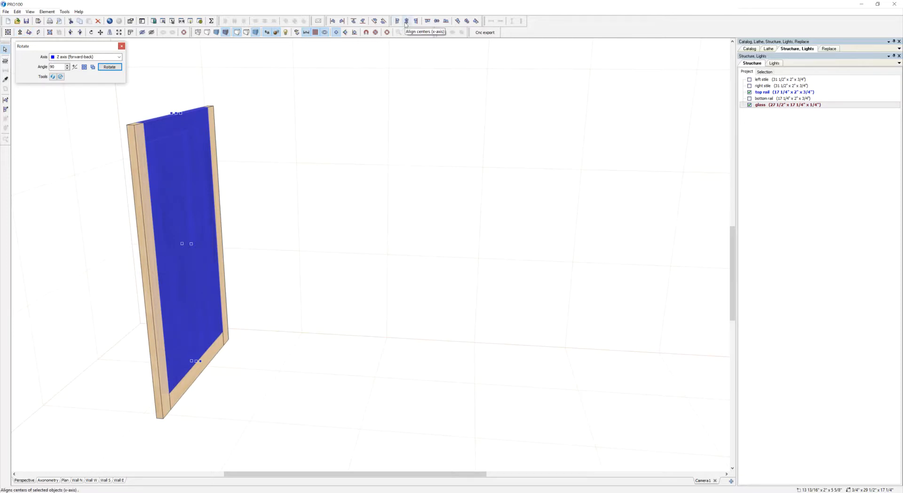
{"action": "right_click", "coordinate": [183, 180]}
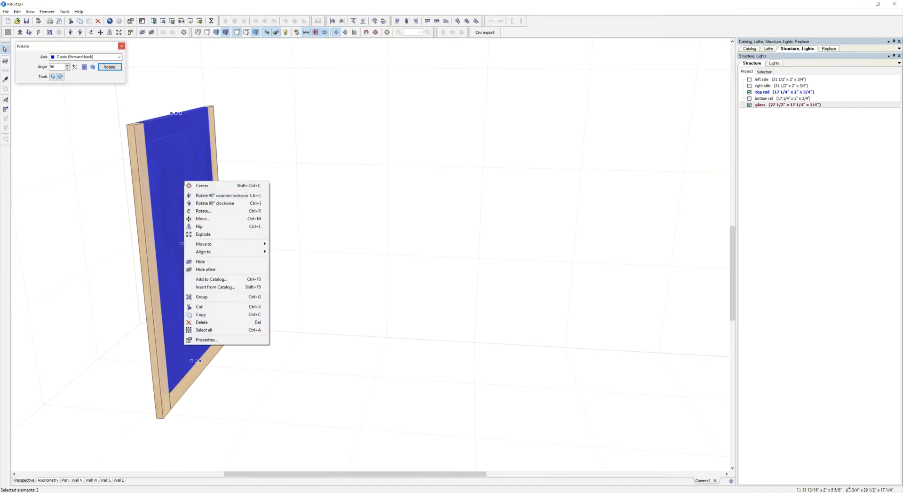
{"action": "mouse_move", "coordinate": [217, 256]}
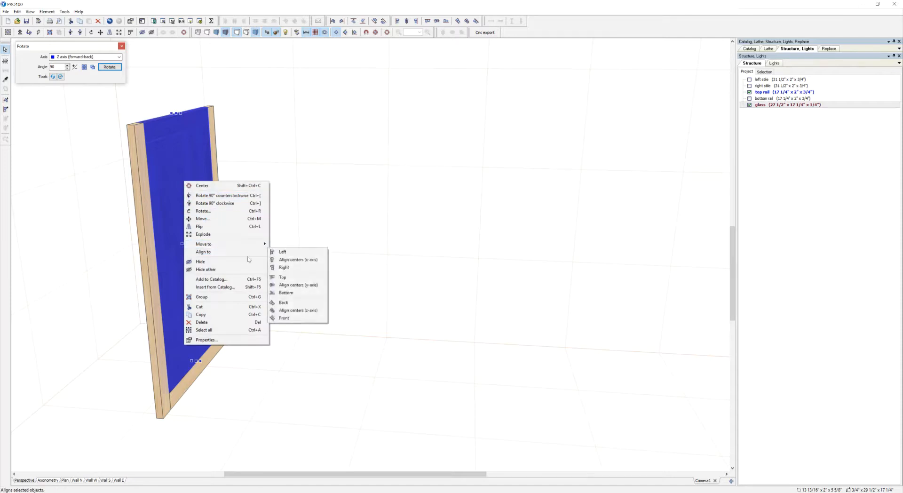
{"action": "left_click", "coordinate": [282, 260]}
{"action": "left_click", "coordinate": [342, 202]}
{"action": "middle_click_drag", "start_coordinate": [343, 201], "coordinate": [271, 220]}
- Turn the glass panel's transparency back on
{"action": "double_click", "coordinate": [196, 199]}
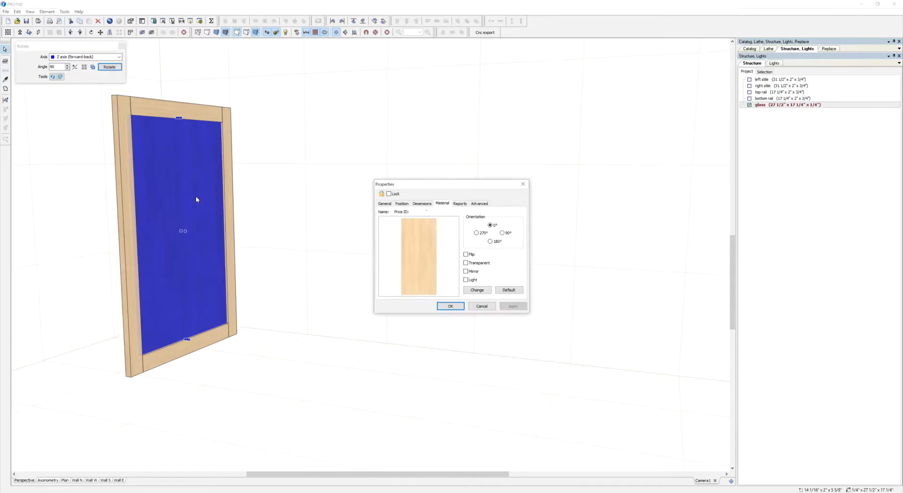
{"action": "left_click", "coordinate": [466, 263]}
{"action": "left_click", "coordinate": [449, 306]}
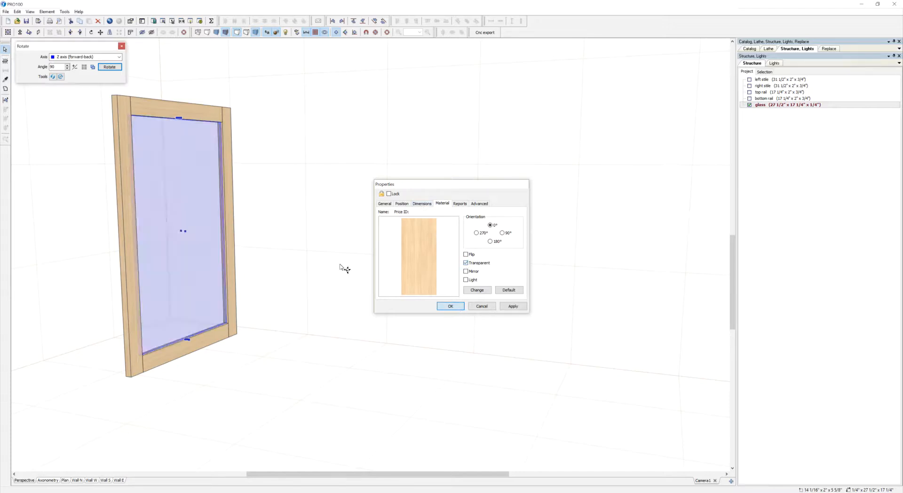
{"action": "left_click", "coordinate": [345, 253]}
- Select all five door elements and rotate them together 90° counterclockwise
{"action": "scroll", "coordinate": [345, 253], "scroll_direction": "down", "scroll_amount": 5}
{"action": "middle_click_drag", "start_coordinate": [351, 239], "coordinate": [396, 148]}
{"action": "key", "text": "ctrl+a"}
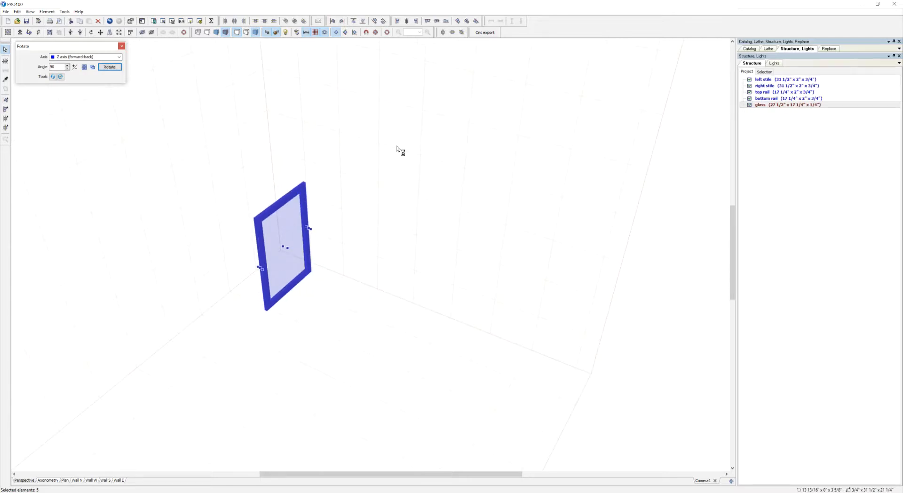
{"action": "left_click", "coordinate": [70, 32]}
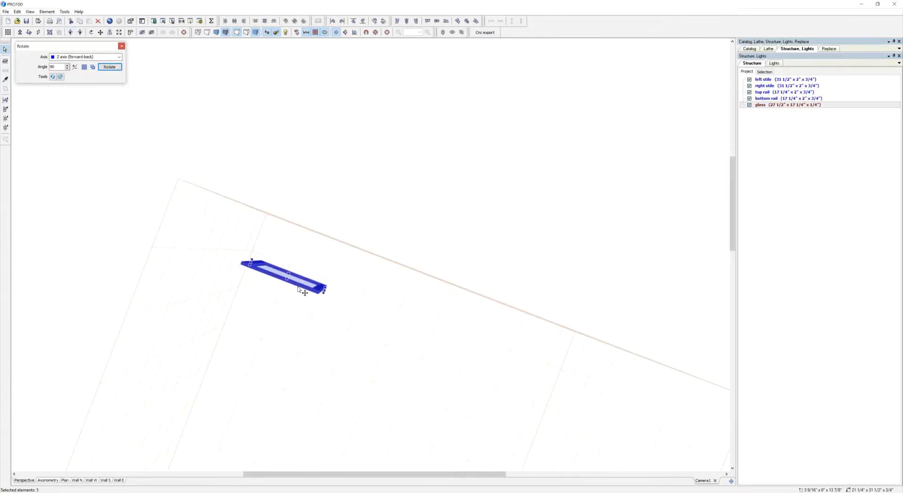
- Group the five selected door elements and name the group "glass door"
{"action": "left_click_drag", "start_coordinate": [304, 290], "coordinate": [297, 177]}
{"action": "middle_click_drag", "start_coordinate": [377, 193], "coordinate": [403, 131]}
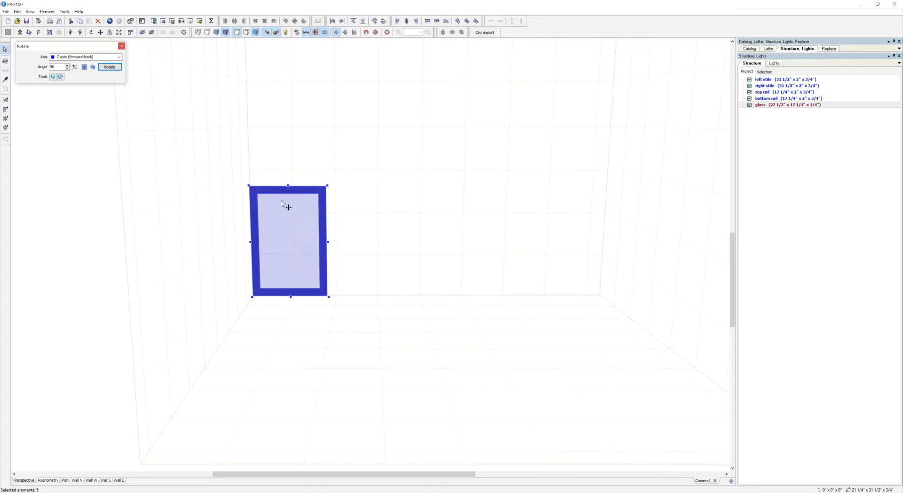
{"action": "left_click", "coordinate": [49, 32]}
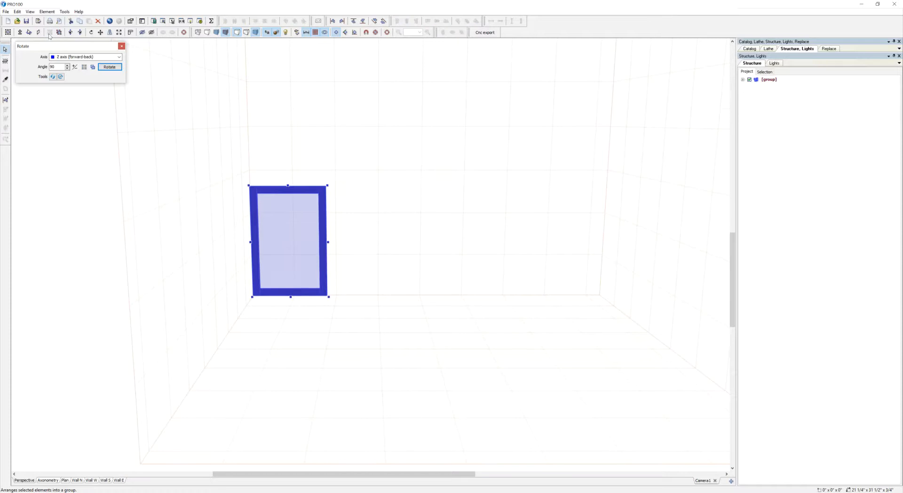
{"action": "double_click", "coordinate": [775, 80]}
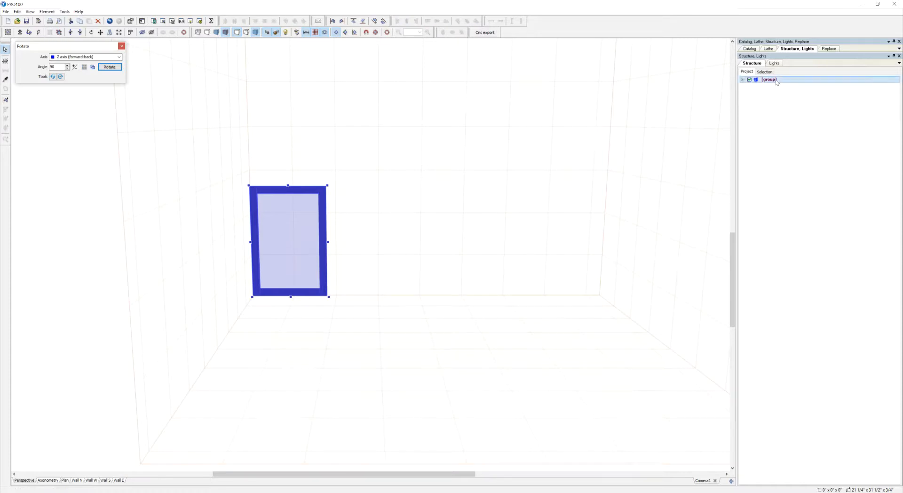
{"action": "left_click", "coordinate": [385, 204]}
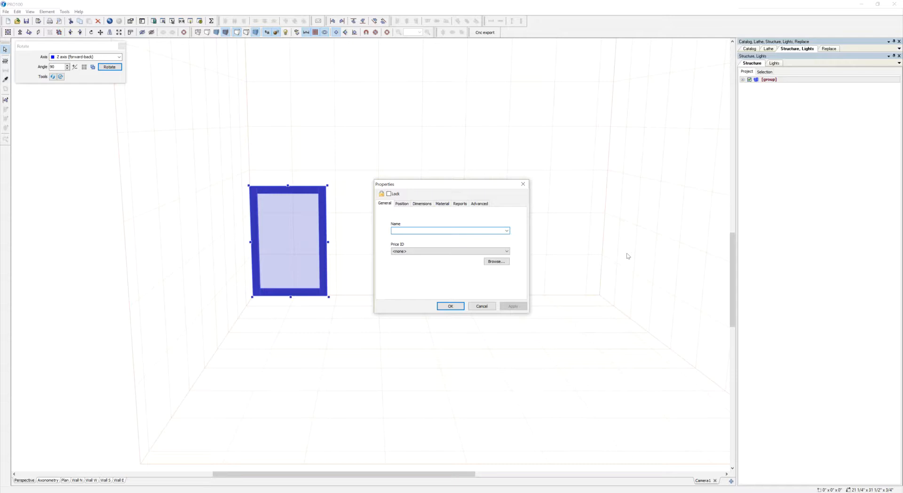
{"action": "type", "text": "glass door"}
{"action": "left_click", "coordinate": [450, 306]}
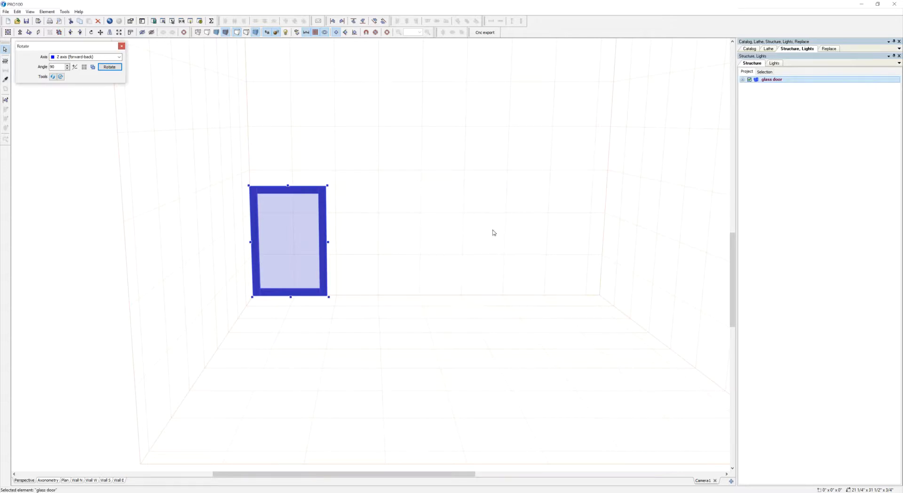
- Lock the height of the top rail at 2", leaving its width unlocked
{"action": "left_click", "coordinate": [318, 260]}
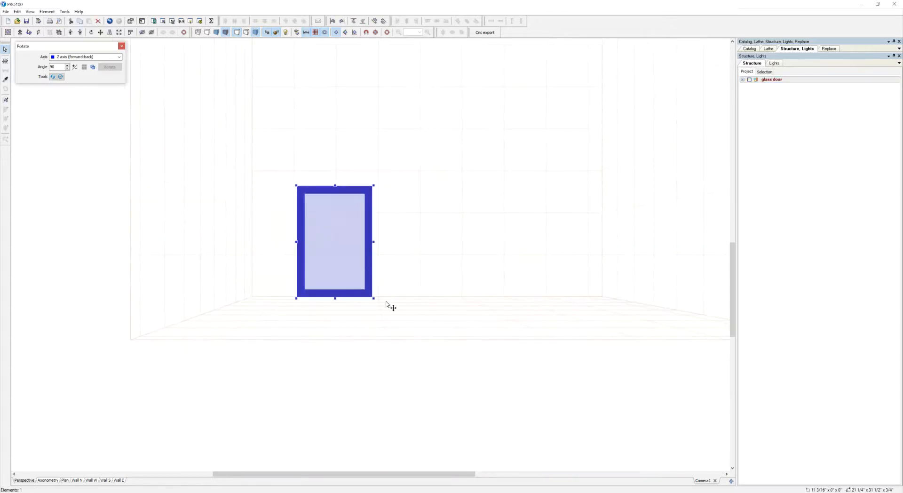
{"action": "left_click", "coordinate": [407, 249]}
{"action": "mouse_move", "coordinate": [407, 276]}
{"action": "left_mouse_down"}
{"action": "mouse_move", "coordinate": [414, 289]}
{"action": "mouse_move", "coordinate": [401, 264]}
{"action": "left_mouse_up"}
{"action": "scroll", "coordinate": [411, 281], "scroll_direction": "up", "scroll_amount": 3}
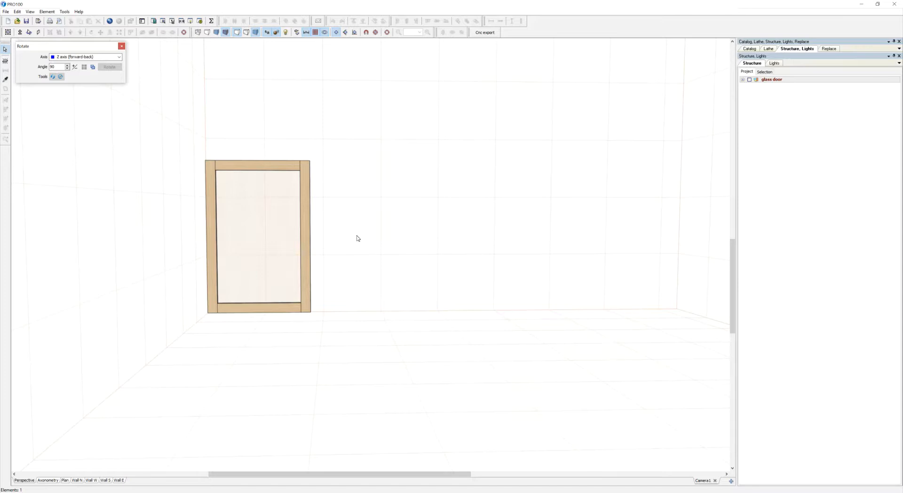
{"action": "mouse_move", "coordinate": [360, 264]}
{"action": "left_mouse_down"}
{"action": "mouse_move", "coordinate": [352, 274]}
{"action": "mouse_move", "coordinate": [364, 261]}
{"action": "left_mouse_up"}
{"action": "left_click", "coordinate": [257, 170]}
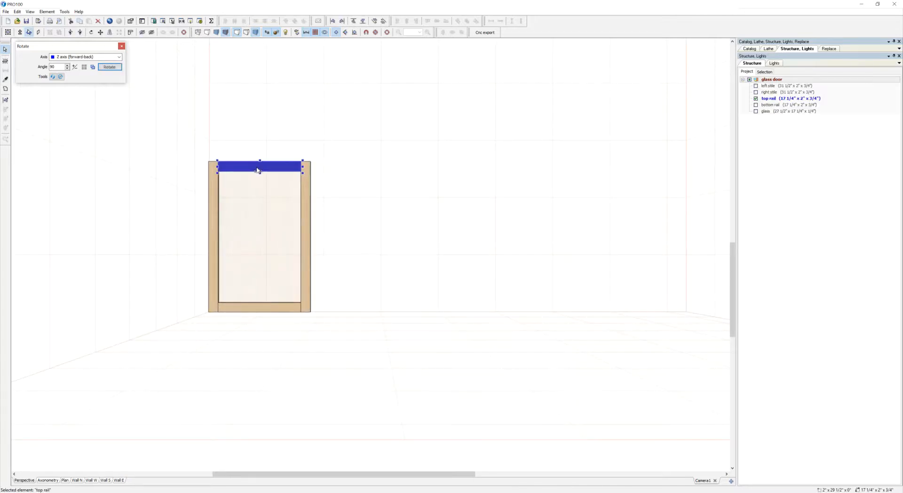
{"action": "double_click", "coordinate": [257, 170]}
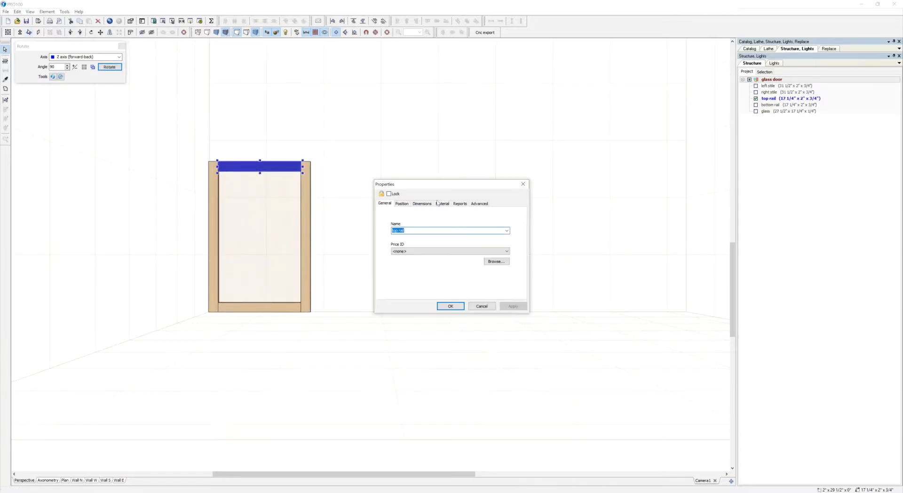
{"action": "left_click", "coordinate": [423, 204]}
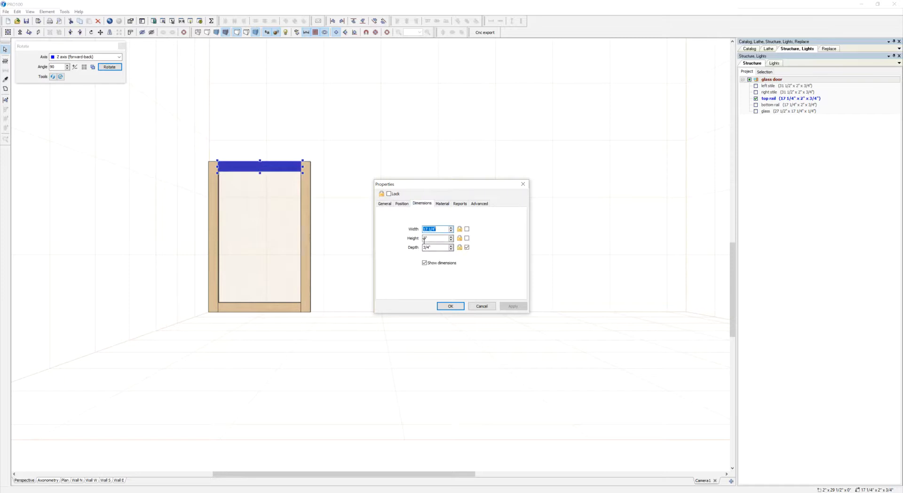
{"action": "left_click", "coordinate": [466, 238]}
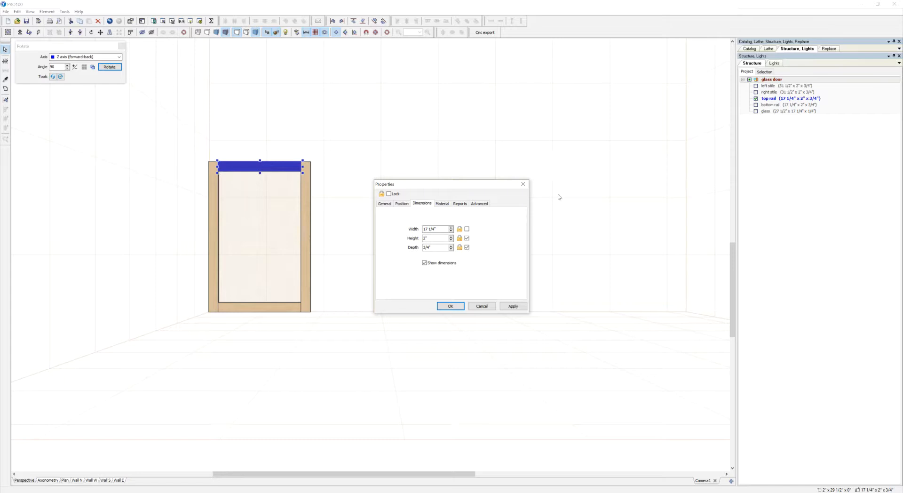
{"action": "left_click", "coordinate": [450, 306]}
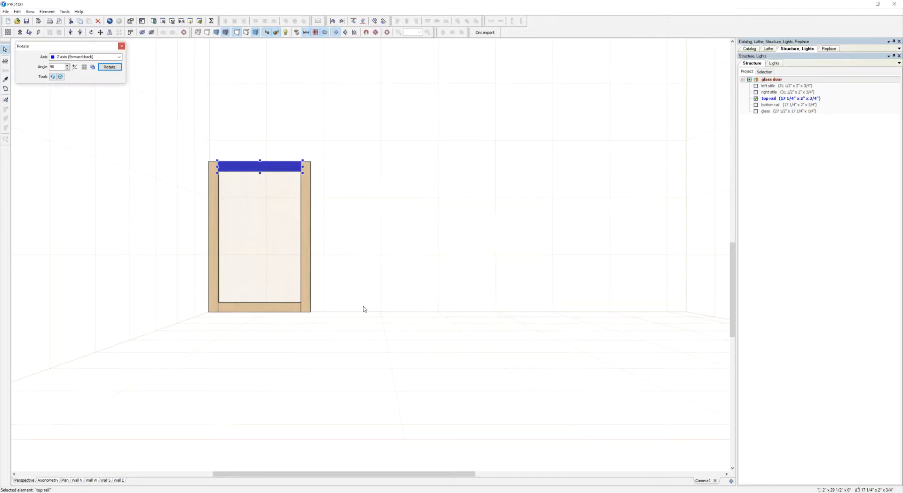
- Lock the bottom rail's height at 2" in the same way
{"action": "double_click", "coordinate": [286, 309]}
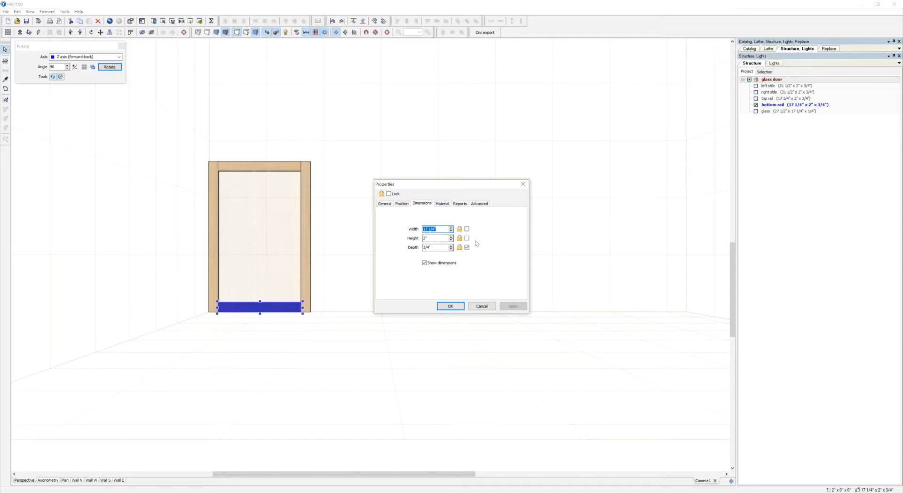
{"action": "left_click", "coordinate": [466, 238]}
{"action": "left_click", "coordinate": [455, 310]}
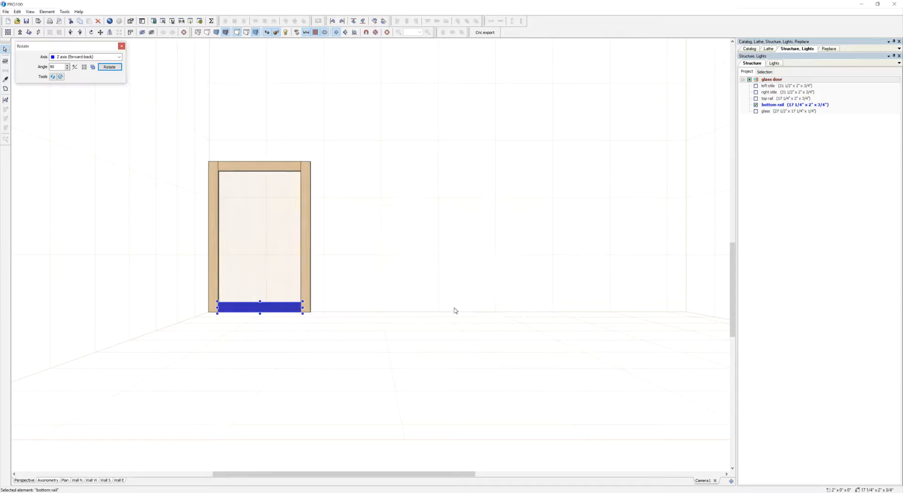
- Select both stiles and check which of their dimensions are locked
{"action": "left_click", "coordinate": [306, 232]}
{"action": "key", "text": "shift"}
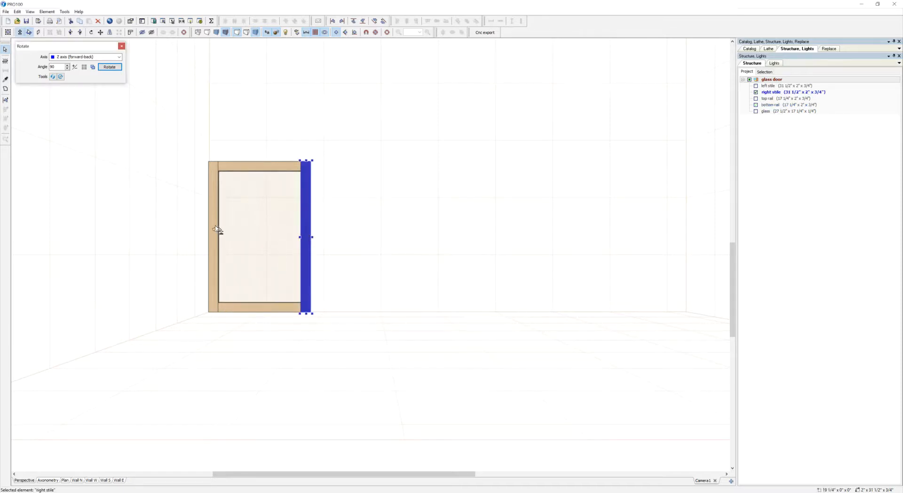
{"action": "left_click", "coordinate": [216, 228], "text": "shift"}
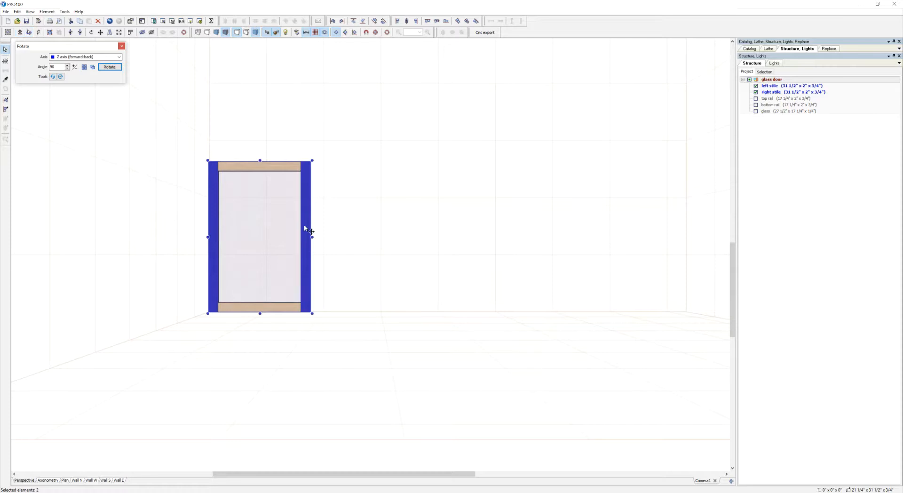
{"action": "double_click", "coordinate": [305, 228]}
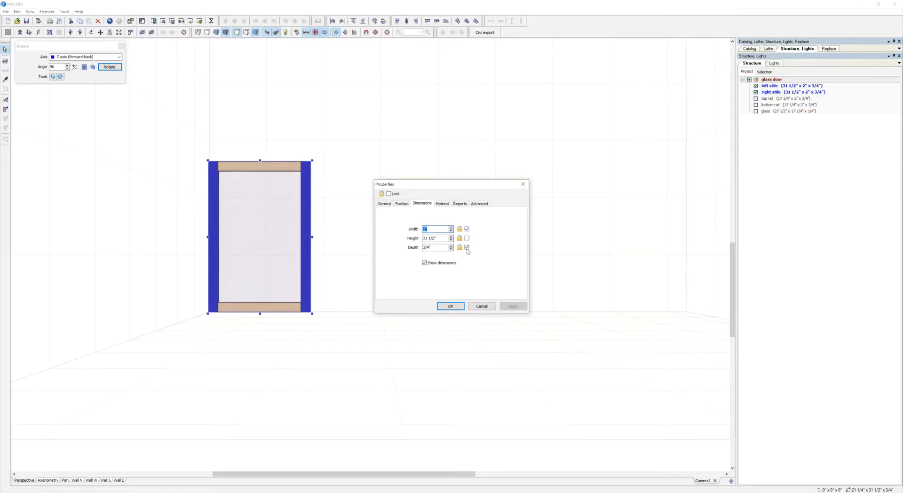
{"action": "left_click", "coordinate": [449, 305]}
- Review the dimensions and dimension locks of the whole glass door group
{"action": "left_click_drag", "start_coordinate": [394, 233], "coordinate": [282, 221]}
{"action": "left_click_drag", "start_coordinate": [375, 209], "coordinate": [378, 207]}
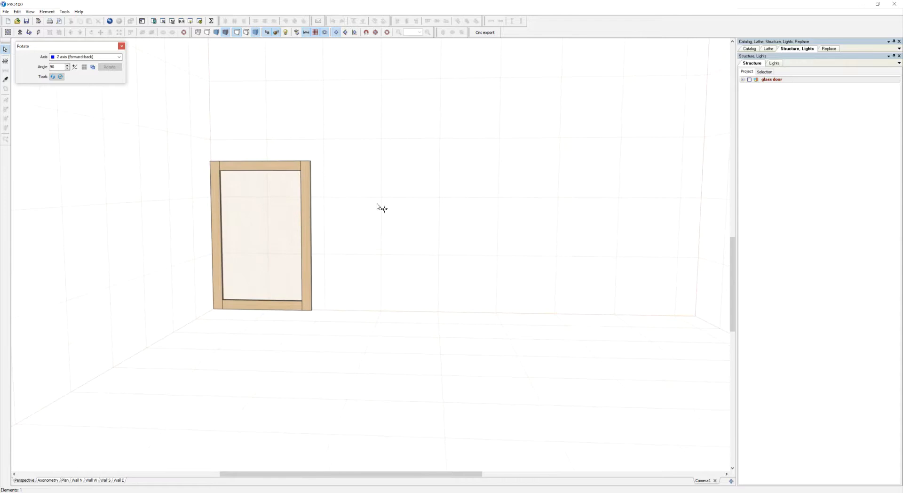
{"action": "double_click", "coordinate": [272, 216]}
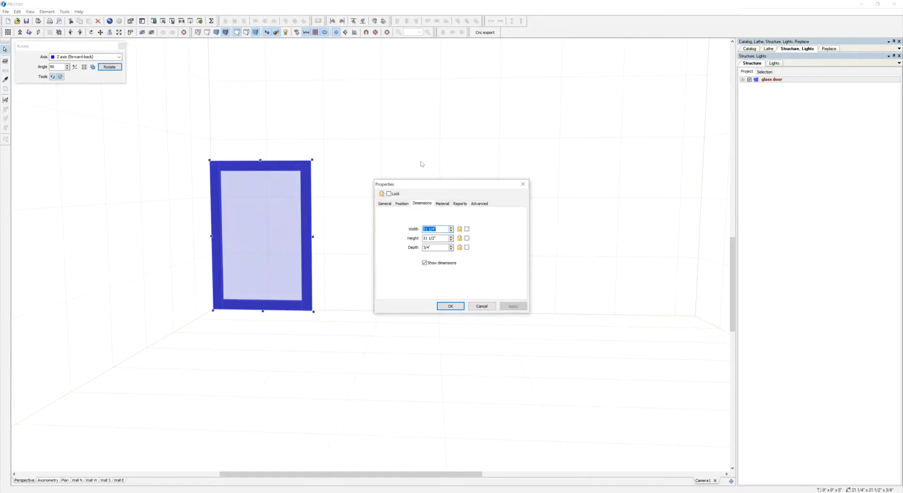
{"action": "left_click", "coordinate": [523, 184]}
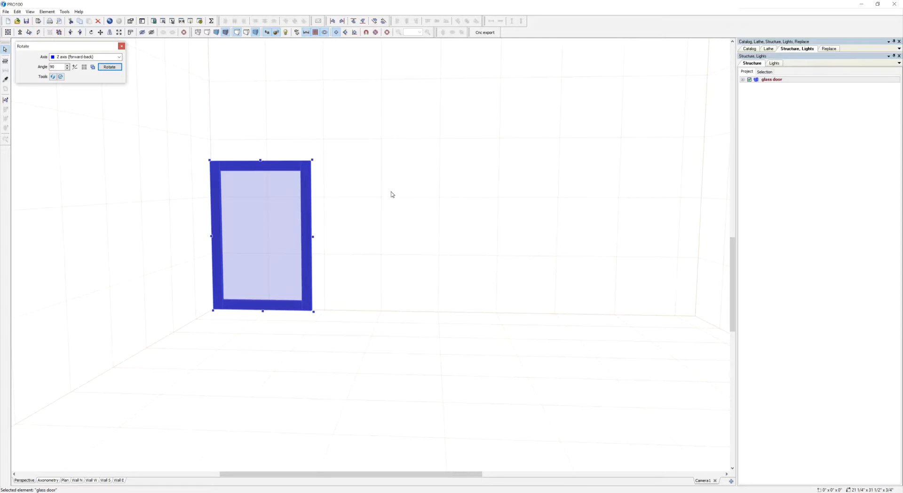
- Change the glass panel's material to Blue from the Colors textures, keeping it transparent, and view the door
{"action": "left_click", "coordinate": [277, 207]}
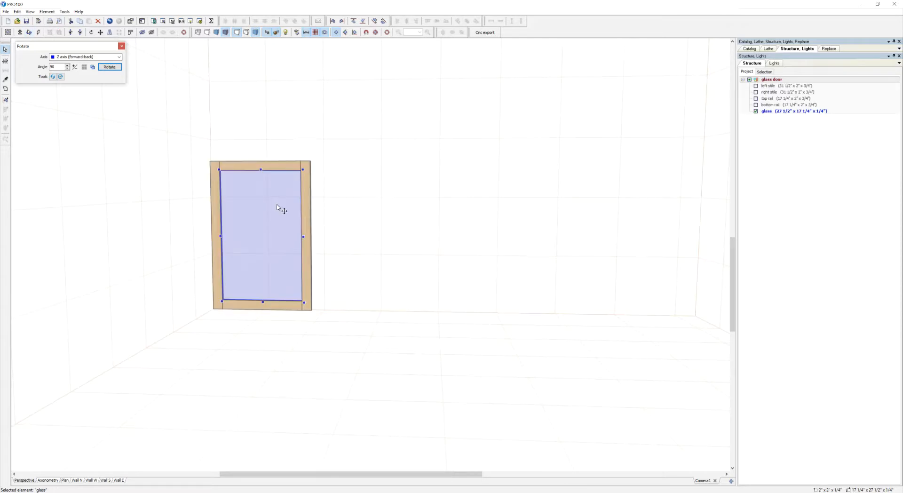
{"action": "double_click", "coordinate": [278, 207]}
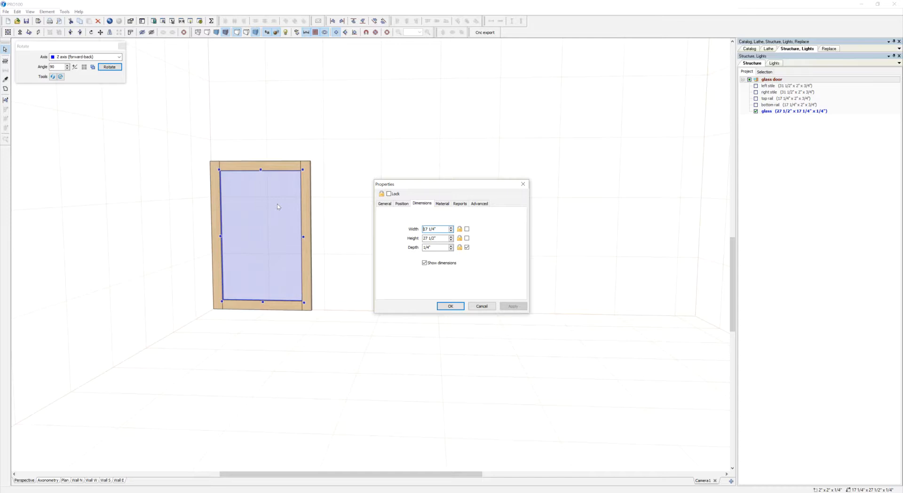
{"action": "left_click", "coordinate": [442, 204]}
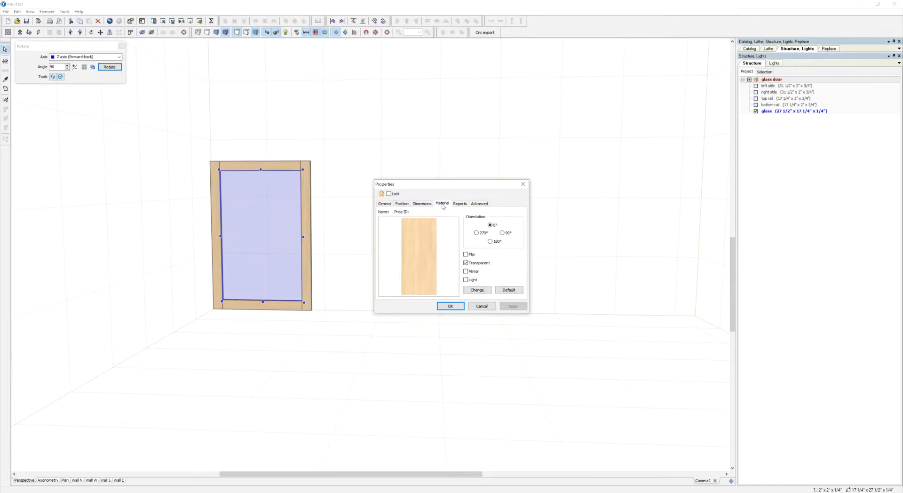
{"action": "left_click", "coordinate": [478, 290]}
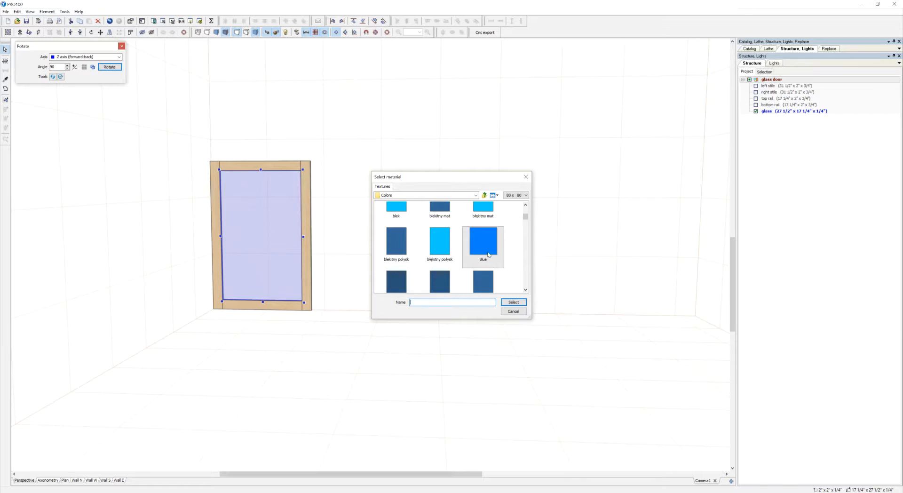
{"action": "left_click", "coordinate": [490, 262]}
{"action": "left_click", "coordinate": [514, 302]}
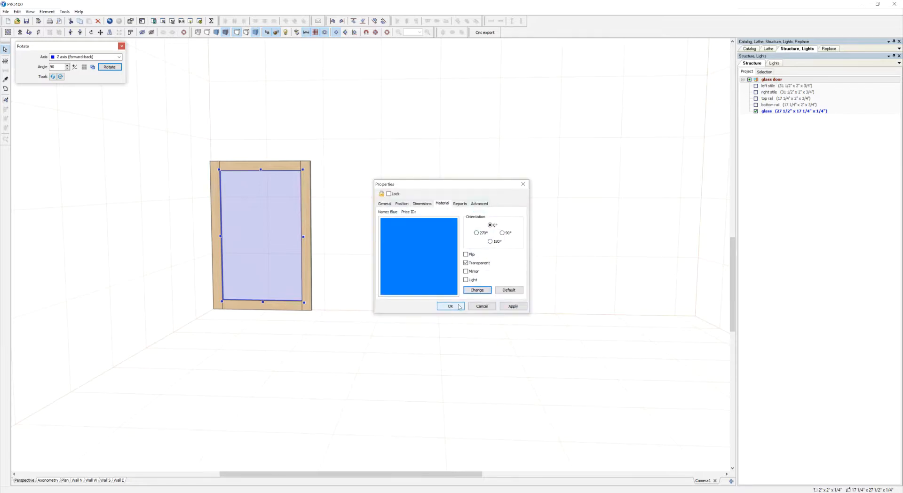
{"action": "left_click", "coordinate": [450, 306]}
{"action": "left_click_drag", "start_coordinate": [441, 318], "coordinate": [423, 292]}
{"action": "left_click_drag", "start_coordinate": [302, 220], "coordinate": [302, 267]}
{"action": "left_click_drag", "start_coordinate": [391, 291], "coordinate": [369, 280]}
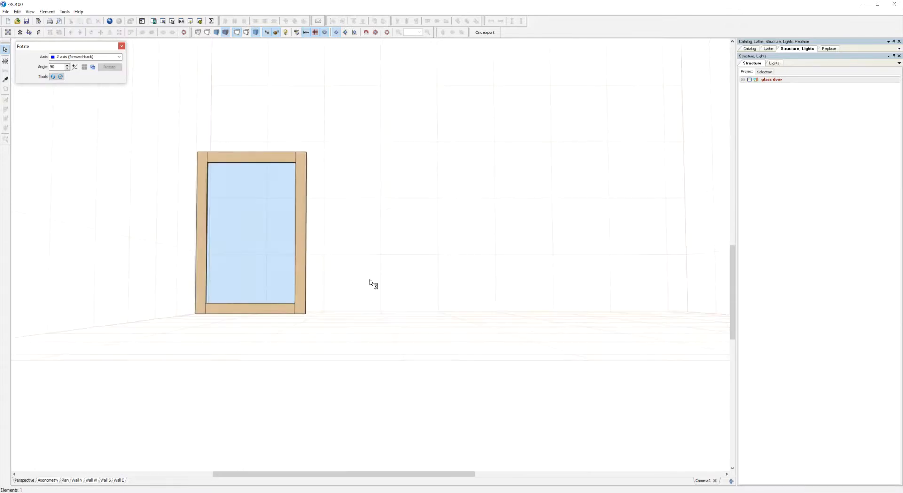
- Browse the Colors textures and try a different color on the glass panel
{"action": "double_click", "coordinate": [279, 234]}
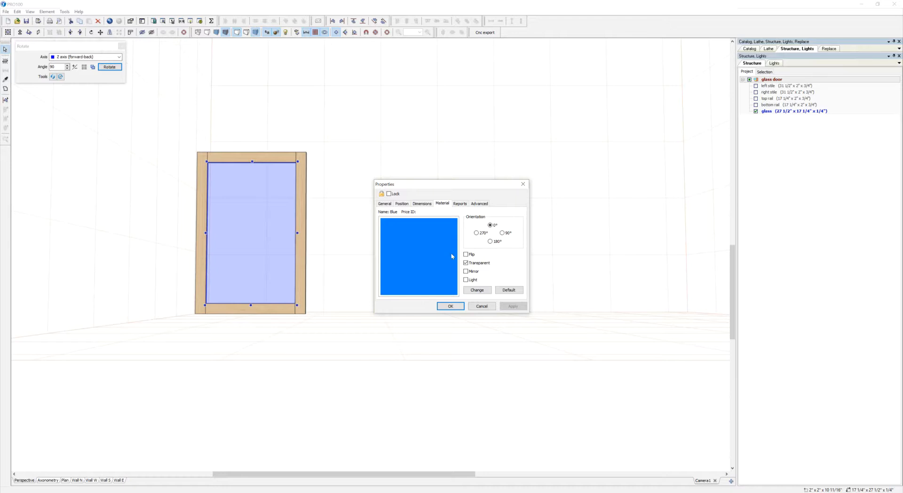
{"action": "left_click", "coordinate": [485, 292]}
{"action": "left_click", "coordinate": [442, 277]}
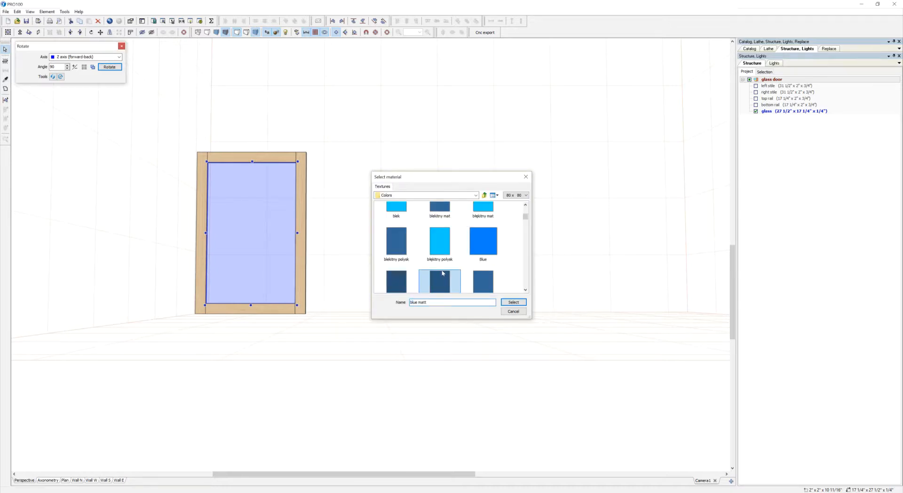
{"action": "key", "text": "Right"}
{"action": "key", "text": "Right"}
{"action": "key", "text": "Right"}
{"action": "key", "text": "Right"}
{"action": "key", "text": "Right"}
{"action": "key", "text": "Right"}
{"action": "key", "text": "Right"}
{"action": "key", "text": "Right"}
{"action": "key", "text": "Right"}
{"action": "key", "text": "Right"}
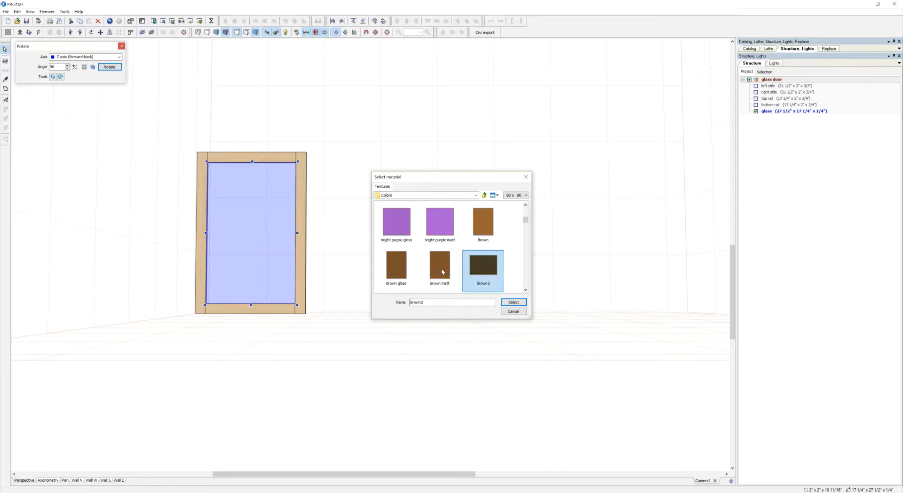
{"action": "key", "text": "Right"}
{"action": "key", "text": "Right"}
{"action": "key", "text": "Right"}
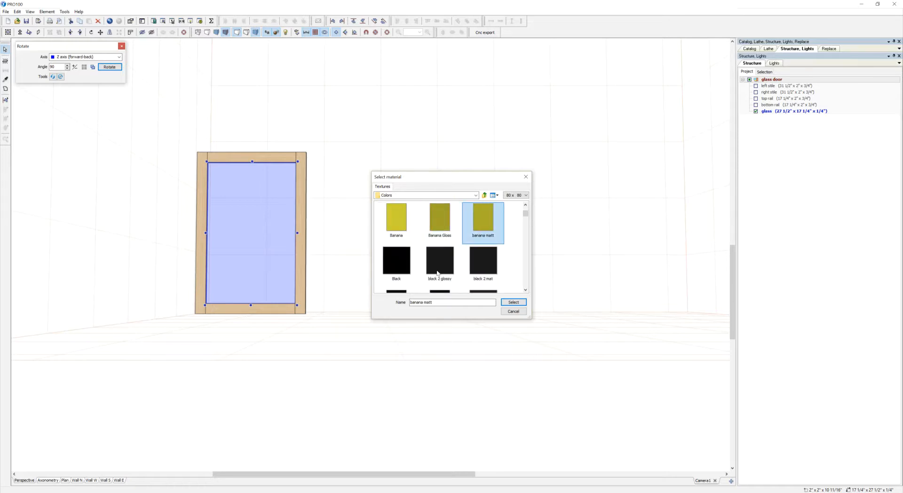
{"action": "left_click", "coordinate": [513, 302]}
{"action": "key", "text": "Return"}
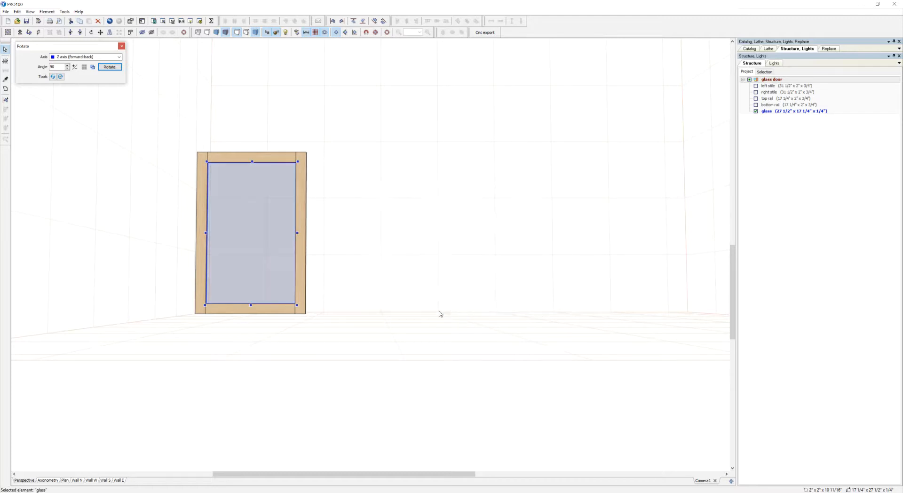
- Restore the glass panel's Blue color and move the glass door back against the rear wall
{"action": "right_click_drag", "start_coordinate": [371, 284], "coordinate": [393, 284]}
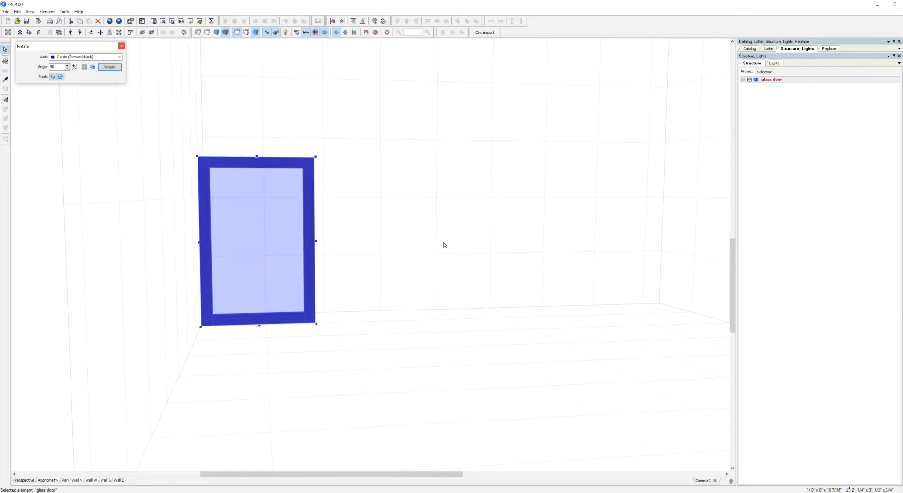
{"action": "mouse_move", "coordinate": [453, 246]}
{"action": "right_mouse_down"}
{"action": "mouse_move", "coordinate": [439, 262]}
{"action": "mouse_move", "coordinate": [449, 252]}
{"action": "right_mouse_up"}
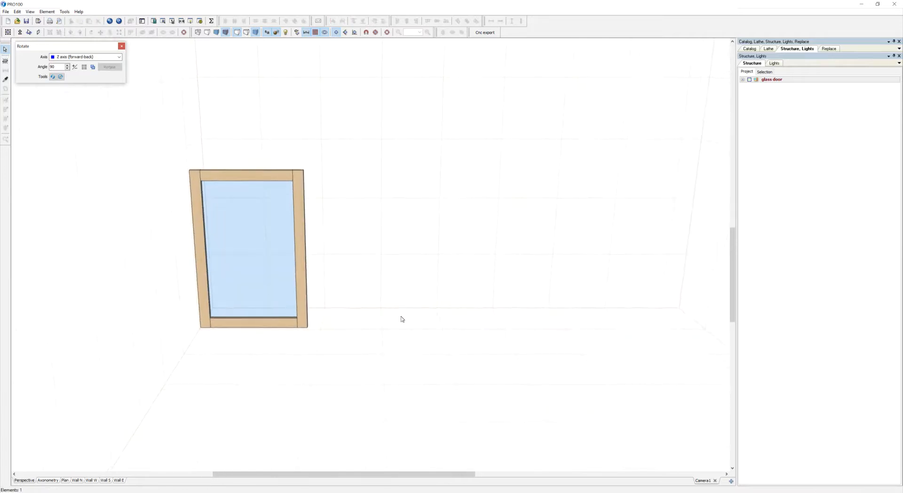
{"action": "right_click_drag", "start_coordinate": [398, 268], "coordinate": [390, 329]}
{"action": "left_click", "coordinate": [273, 295]}
{"action": "right_click_drag", "start_coordinate": [273, 296], "coordinate": [350, 226]}
- Inspect the glass door group's material, dimensions and dimension locks
{"action": "double_click", "coordinate": [303, 243]}
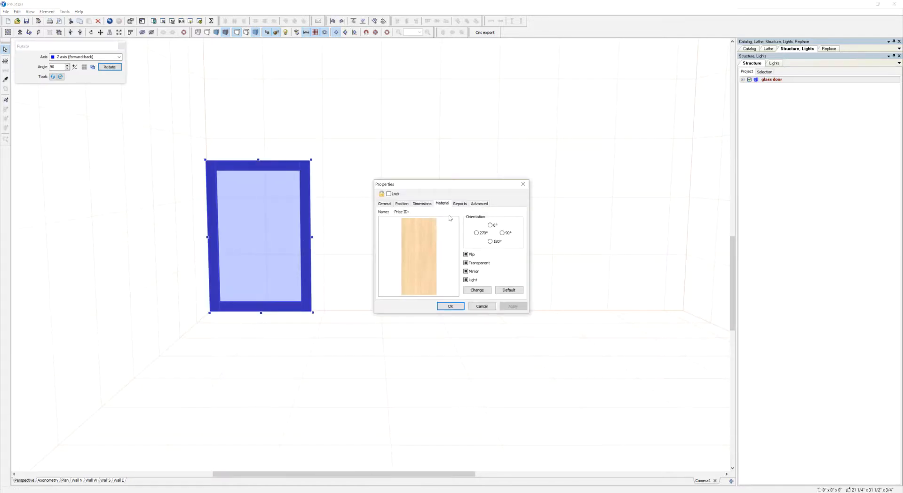
{"action": "left_click", "coordinate": [412, 205]}
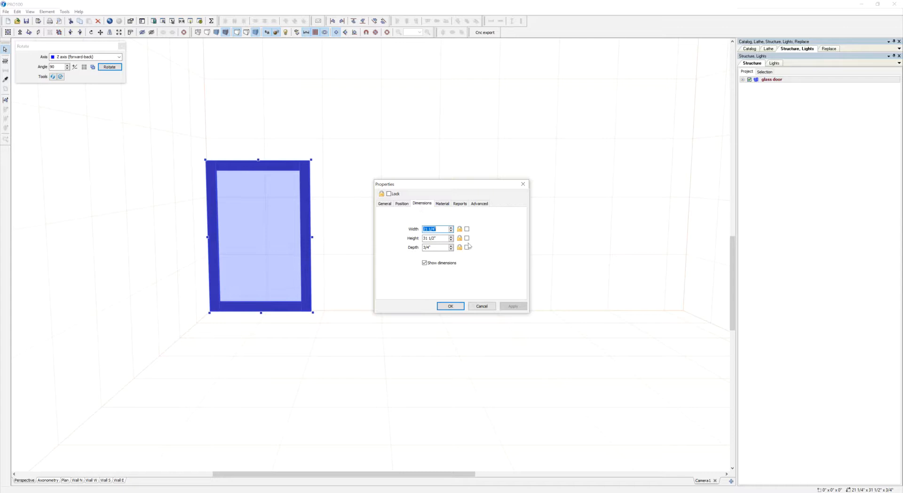
{"action": "left_click", "coordinate": [522, 186]}
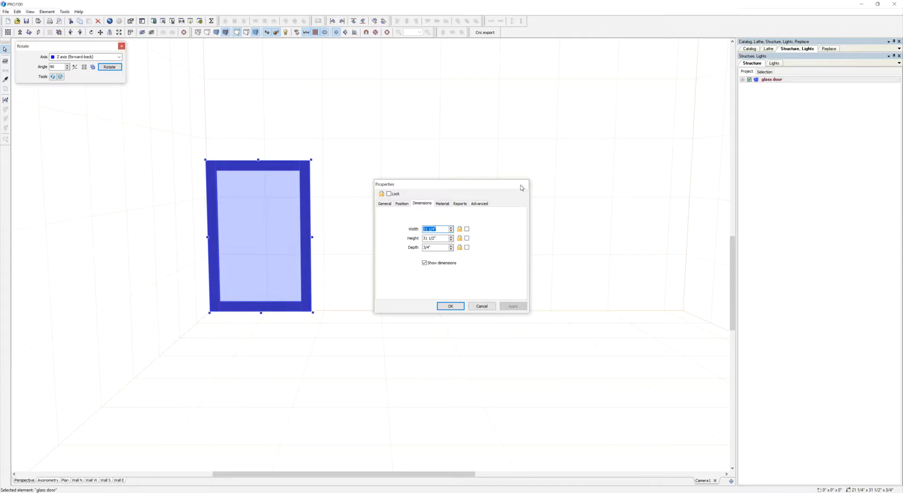
- Stretch the glass door freehand in both directions and narrow it to about 15 5/16" wide by 28 1/16" high
{"action": "left_click_drag", "start_coordinate": [407, 256], "coordinate": [426, 259]}
{"action": "left_click", "coordinate": [307, 257]}
{"action": "left_click_drag", "start_coordinate": [318, 162], "coordinate": [273, 181]}
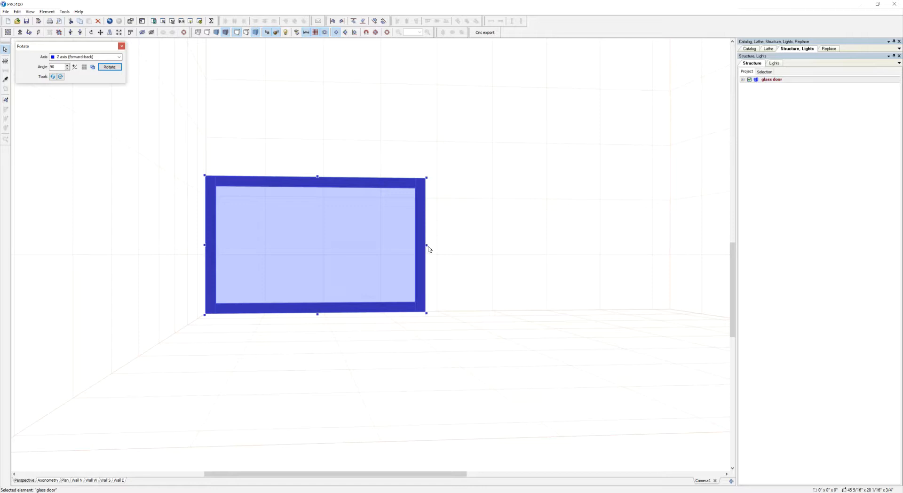
{"action": "left_click_drag", "start_coordinate": [427, 245], "coordinate": [281, 244]}
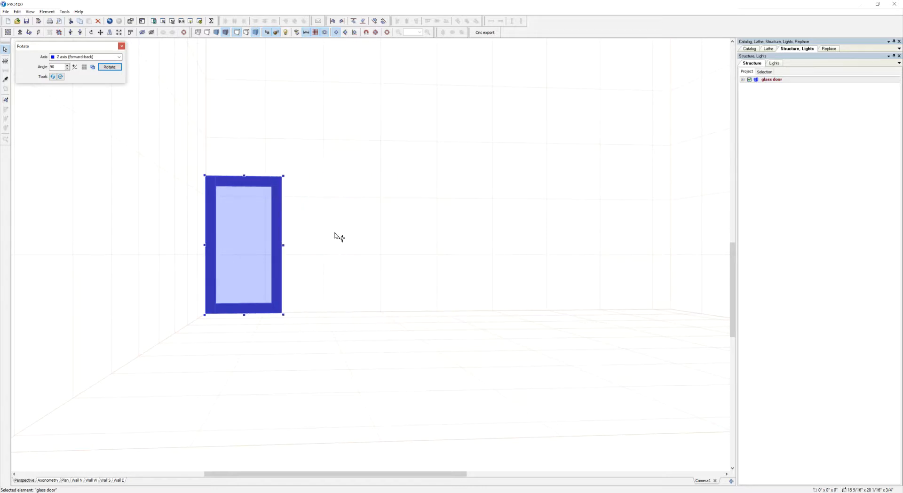
{"action": "left_click", "coordinate": [336, 237]}
- Add the glass door group to the Objects catalog under the name "++door"
{"action": "left_click", "coordinate": [251, 184]}
{"action": "right_click", "coordinate": [251, 183]}
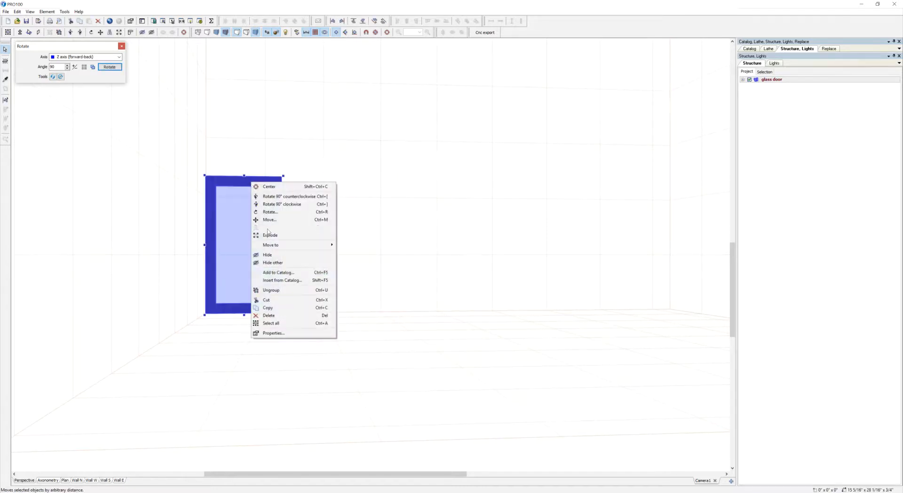
{"action": "left_click", "coordinate": [285, 272]}
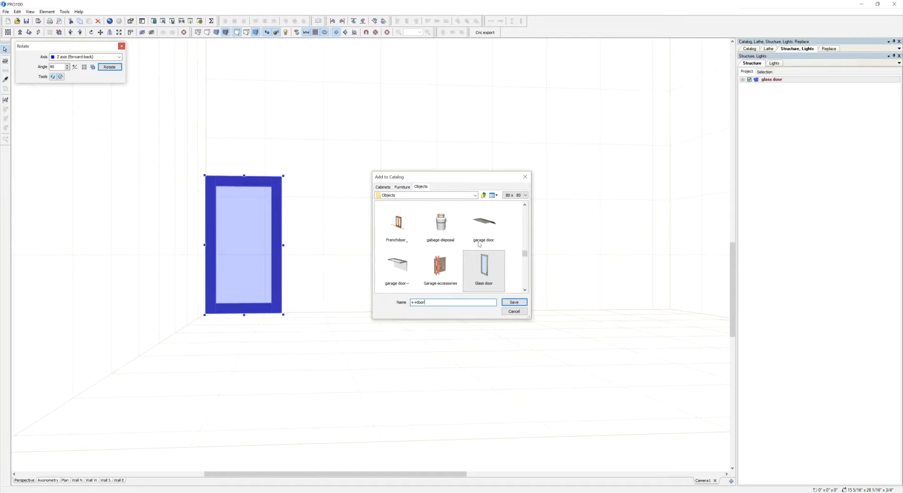
{"action": "left_click", "coordinate": [511, 303]}
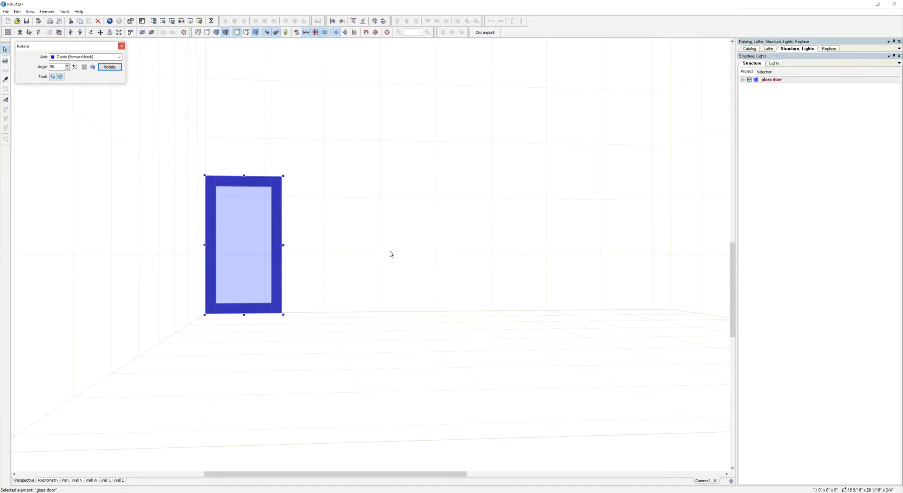
- Delete the glass door from the room and bring the whole empty room into view
{"action": "key", "text": "Delete"}
{"action": "scroll", "coordinate": [411, 204], "scroll_direction": "down", "scroll_amount": 5}
{"action": "left_click_drag", "start_coordinate": [732, 257], "coordinate": [733, 242]}
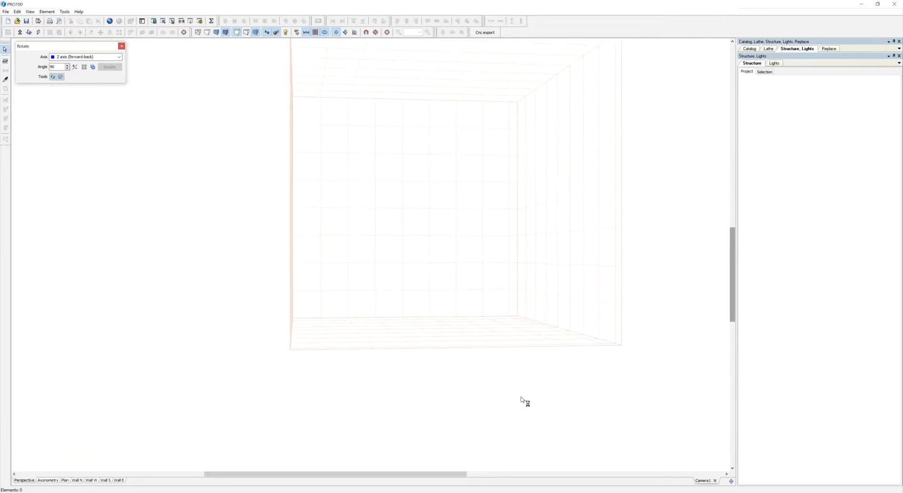
{"action": "left_click_drag", "start_coordinate": [459, 473], "coordinate": [521, 473]}
{"action": "left_click_drag", "start_coordinate": [730, 278], "coordinate": [731, 267]}
{"action": "left_click_drag", "start_coordinate": [628, 244], "coordinate": [622, 247]}
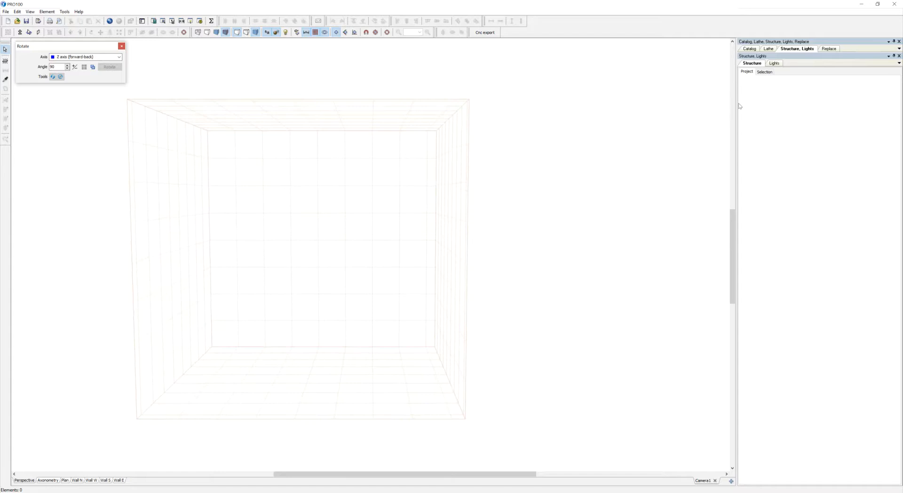
- Place wall cabinets W1536, W1842, W0942 and W1230 from the American Frame wall cabinet catalog on the back wall
{"action": "left_click", "coordinate": [750, 50]}
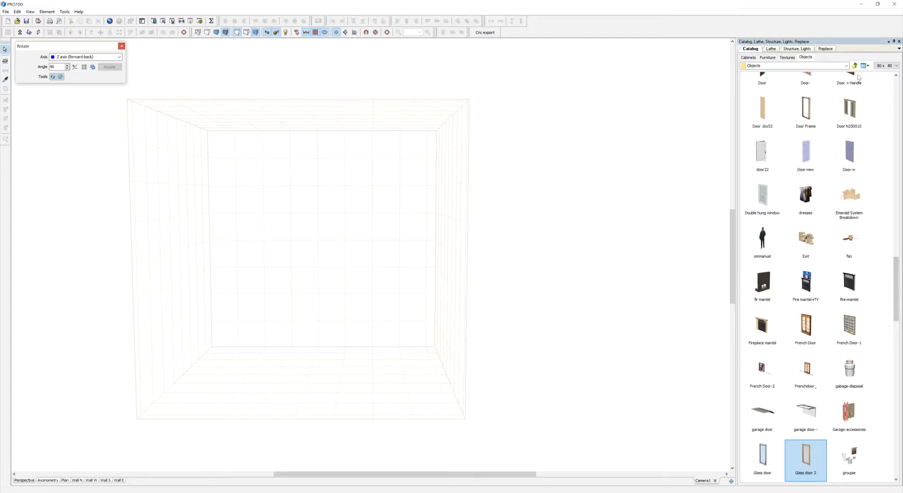
{"action": "scroll", "coordinate": [821, 113], "scroll_direction": "up", "scroll_amount": 10}
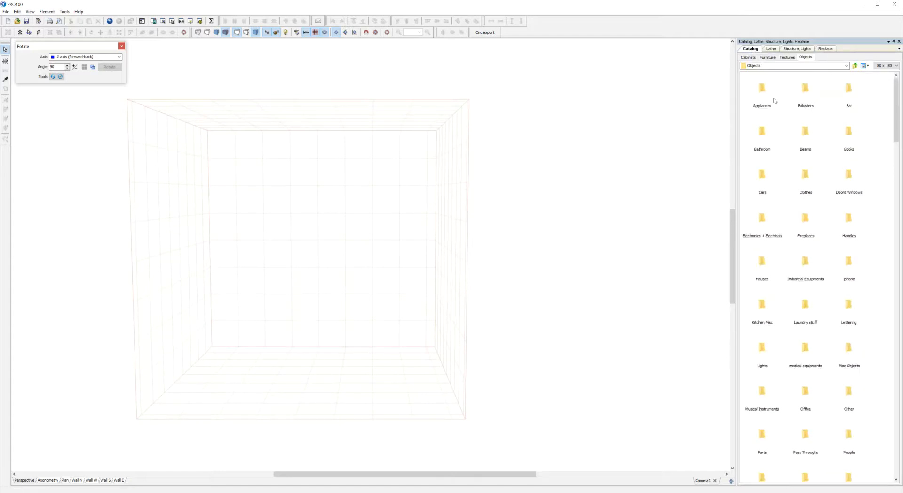
{"action": "left_click", "coordinate": [751, 58]}
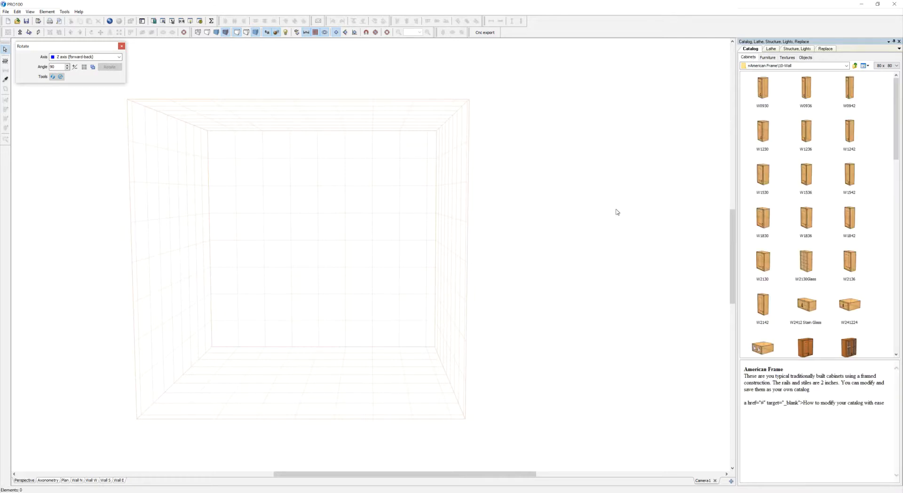
{"action": "left_click_drag", "start_coordinate": [798, 172], "coordinate": [232, 216]}
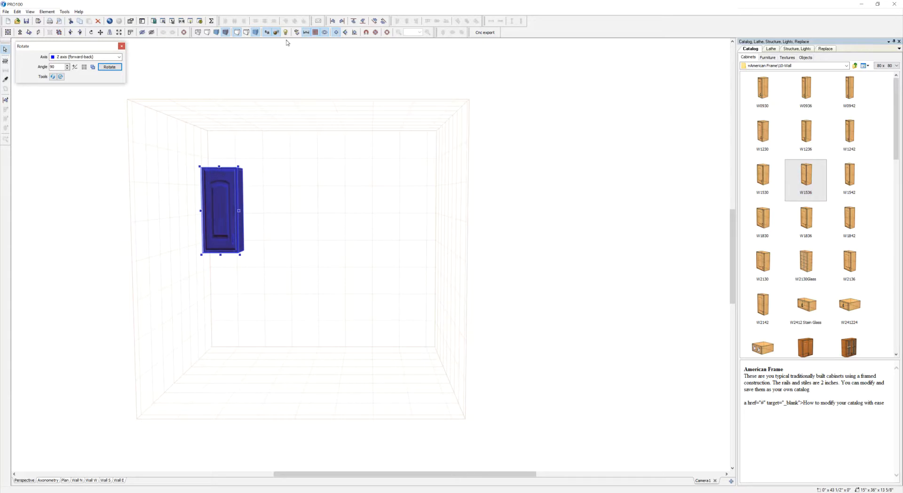
{"action": "left_click_drag", "start_coordinate": [854, 226], "coordinate": [296, 213]}
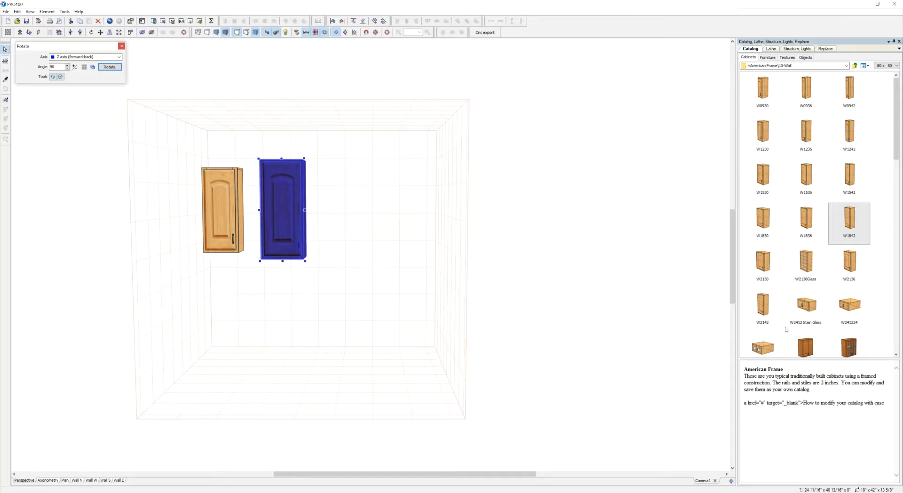
{"action": "left_click_drag", "start_coordinate": [843, 89], "coordinate": [341, 198]}
{"action": "left_click_drag", "start_coordinate": [772, 128], "coordinate": [352, 174]}
- Align the tops of all four wall cabinets
{"action": "key", "text": "ctrl+a"}
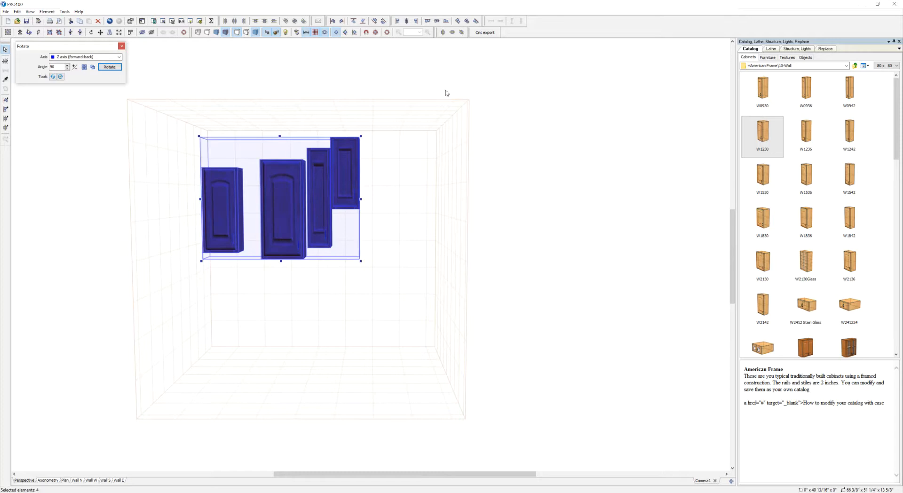
{"action": "left_click", "coordinate": [428, 22]}
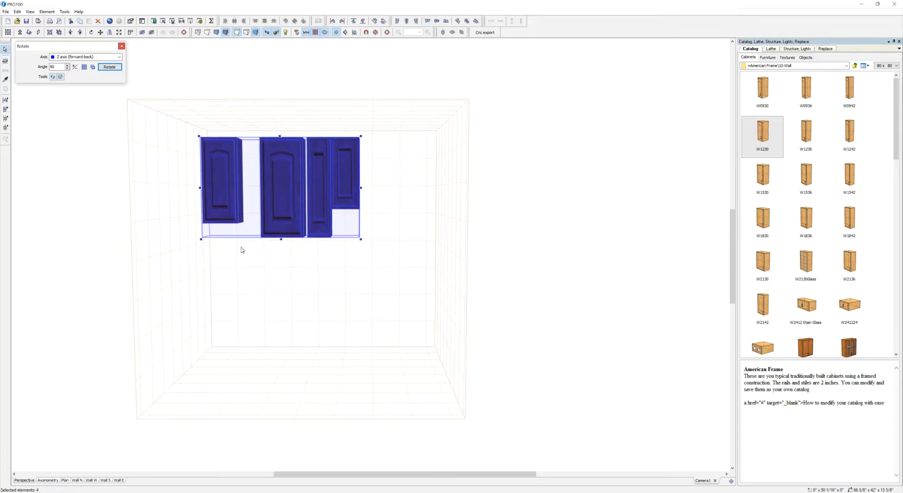
{"action": "left_click", "coordinate": [371, 267]}
- Move the four wall cabinets side by side into one gapless row in the room's upper corner
{"action": "left_click_drag", "start_coordinate": [224, 173], "coordinate": [189, 143]}
{"action": "left_click_drag", "start_coordinate": [267, 168], "coordinate": [203, 137]}
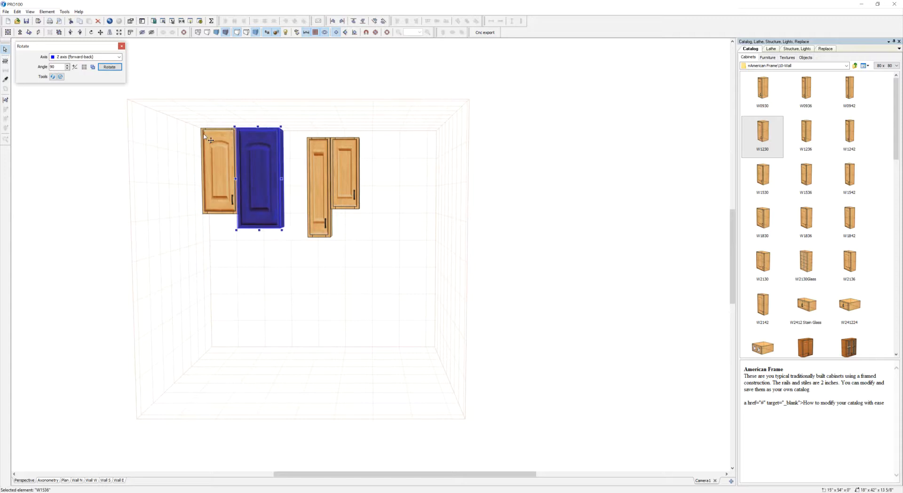
{"action": "mouse_move", "coordinate": [322, 161]}
{"action": "left_mouse_down"}
{"action": "mouse_move", "coordinate": [296, 161]}
{"action": "mouse_move", "coordinate": [318, 166]}
{"action": "left_mouse_up"}
{"action": "left_click", "coordinate": [370, 214]}
{"action": "left_click_drag", "start_coordinate": [371, 212], "coordinate": [378, 215]}
{"action": "scroll", "coordinate": [377, 215], "scroll_direction": "up", "scroll_amount": 2}
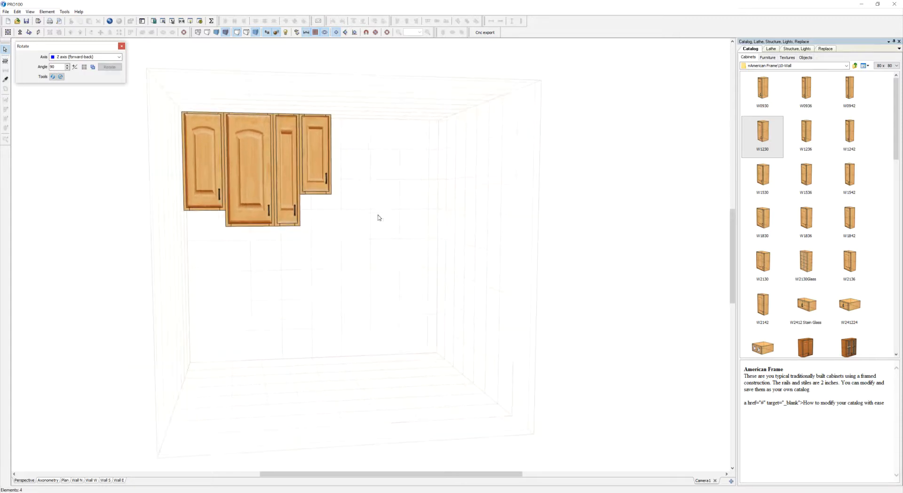
{"action": "left_click_drag", "start_coordinate": [732, 271], "coordinate": [731, 264]}
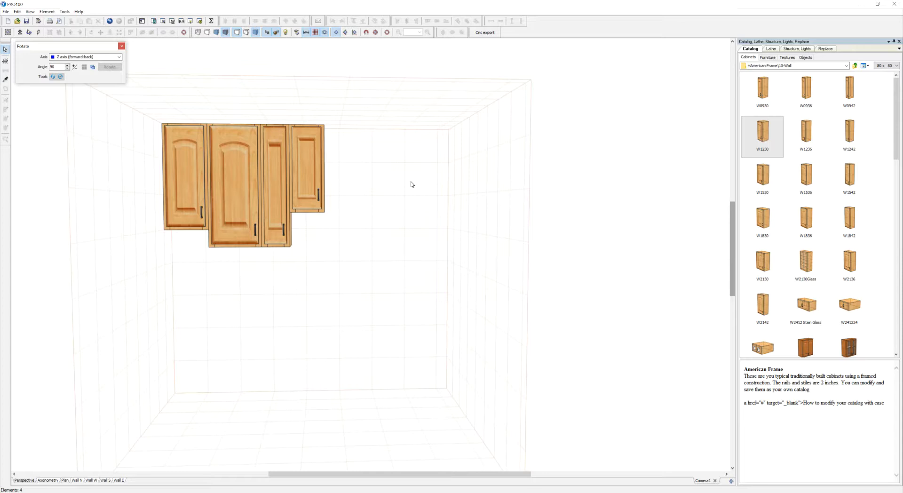
- Replace the doors of all four wall cabinets with the "++door" object from the Objects catalog
{"action": "left_click", "coordinate": [310, 168]}
{"action": "left_click", "coordinate": [270, 172], "text": "shift"}
{"action": "left_click", "coordinate": [241, 170], "text": "shift"}
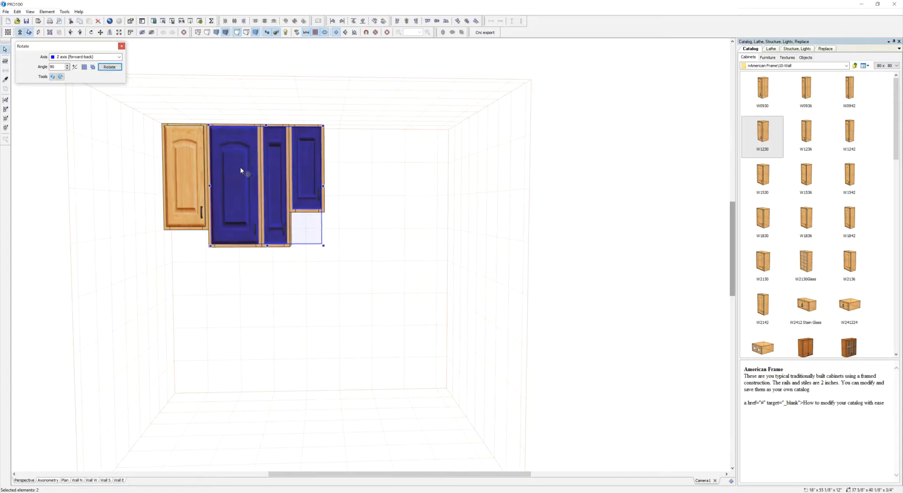
{"action": "left_click", "coordinate": [192, 168], "text": "shift"}
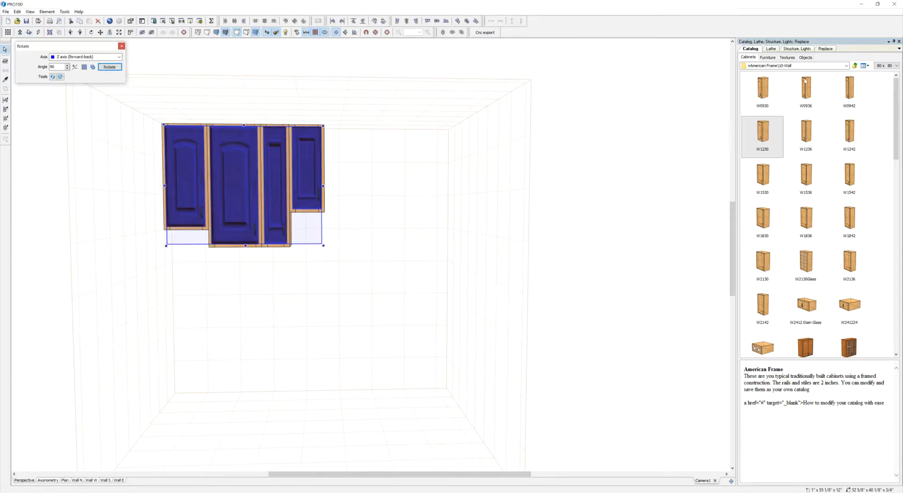
{"action": "left_click", "coordinate": [805, 57]}
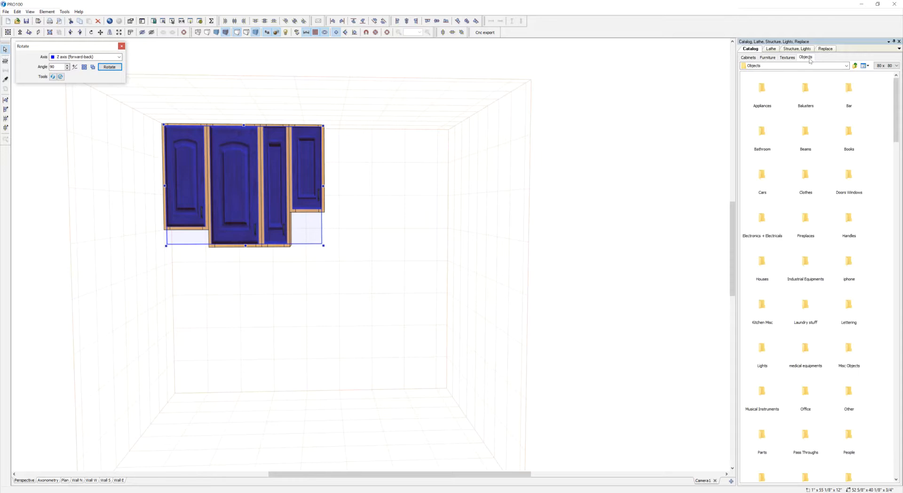
{"action": "left_click_drag", "start_coordinate": [895, 133], "coordinate": [894, 171]}
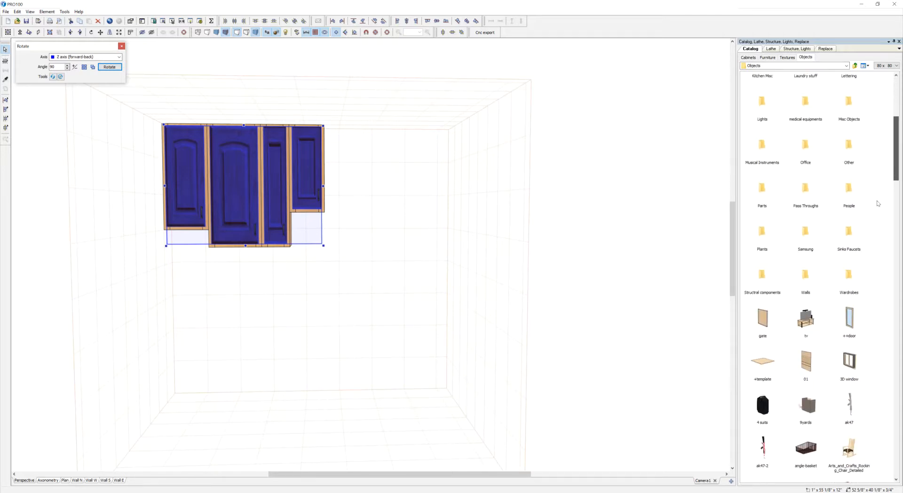
{"action": "right_click", "coordinate": [843, 321]}
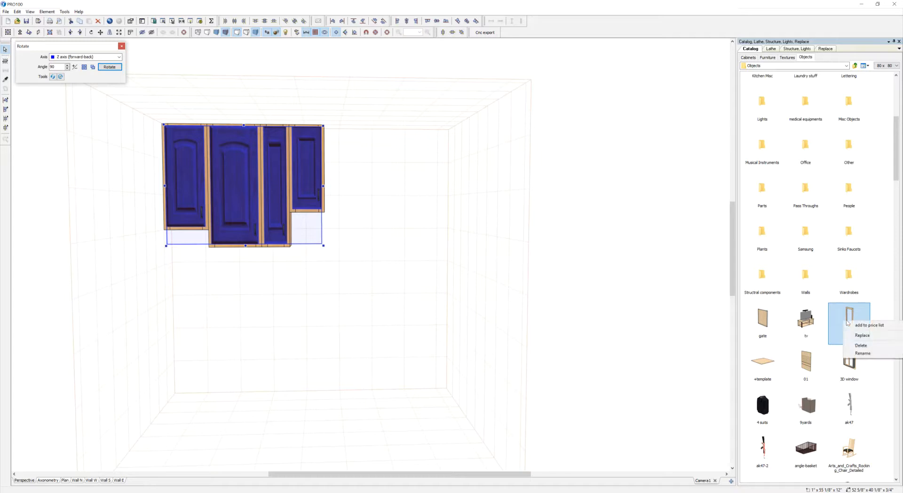
{"action": "left_click", "coordinate": [858, 336]}
{"action": "left_click", "coordinate": [413, 211]}
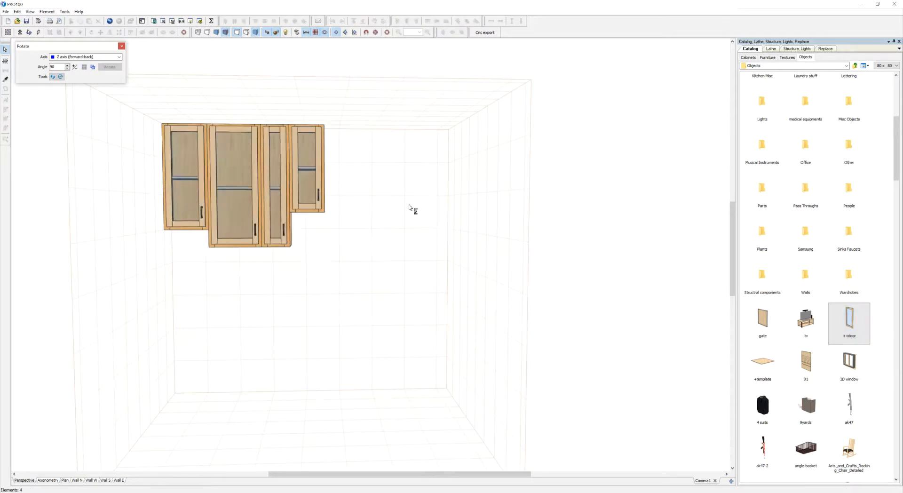
- Copy the cabinets' wood material onto the frames of the new glass doors
{"action": "scroll", "coordinate": [409, 206], "scroll_direction": "up", "scroll_amount": 1}
{"action": "left_click_drag", "start_coordinate": [732, 273], "coordinate": [732, 258]}
{"action": "left_click_drag", "start_coordinate": [374, 219], "coordinate": [341, 230]}
{"action": "left_click", "coordinate": [5, 79]}
{"action": "left_click_drag", "start_coordinate": [298, 168], "coordinate": [274, 231]}
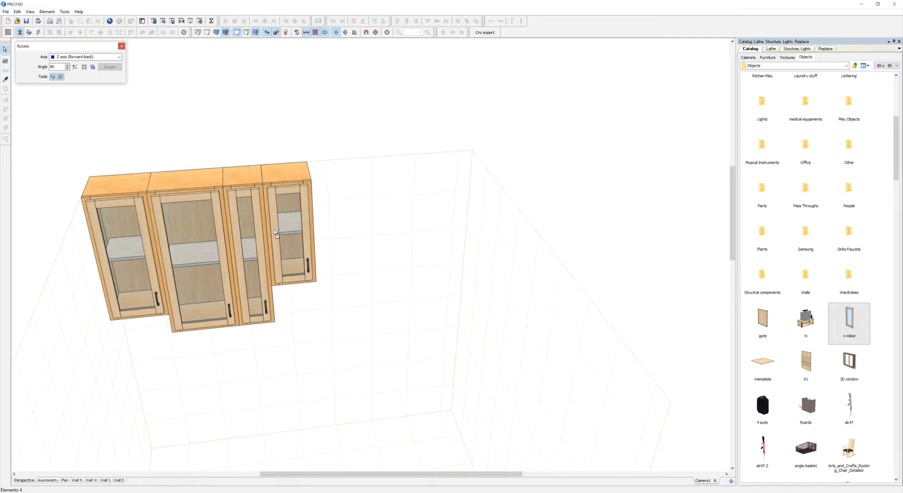
{"action": "mouse_move", "coordinate": [369, 239]}
{"action": "left_mouse_down"}
{"action": "mouse_move", "coordinate": [378, 207]}
{"action": "mouse_move", "coordinate": [367, 226]}
{"action": "left_mouse_up"}
- Change the material of the four doors' glass panels to Red from the Colors textures and view the cabinets
{"action": "left_click", "coordinate": [296, 231]}
{"action": "left_click", "coordinate": [256, 227], "text": "shift"}
{"action": "left_click", "coordinate": [202, 219], "text": "shift"}
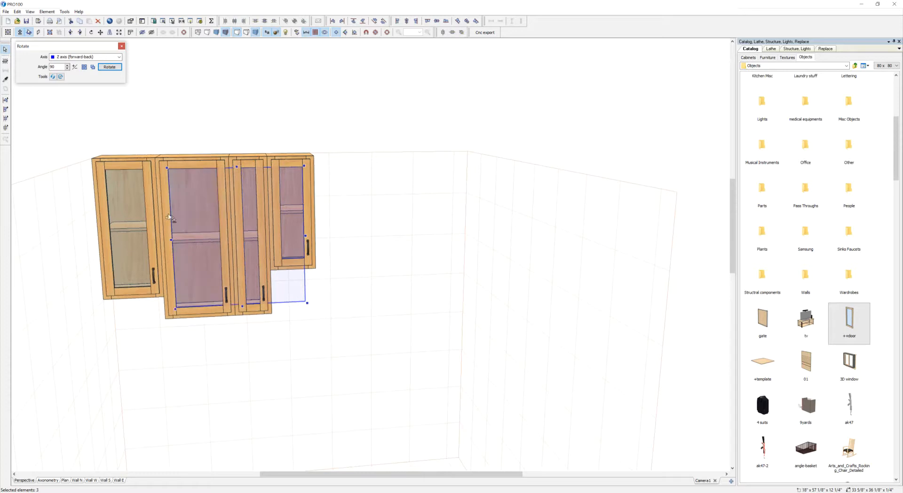
{"action": "left_click", "coordinate": [139, 215], "text": "shift"}
{"action": "double_click", "coordinate": [191, 211]}
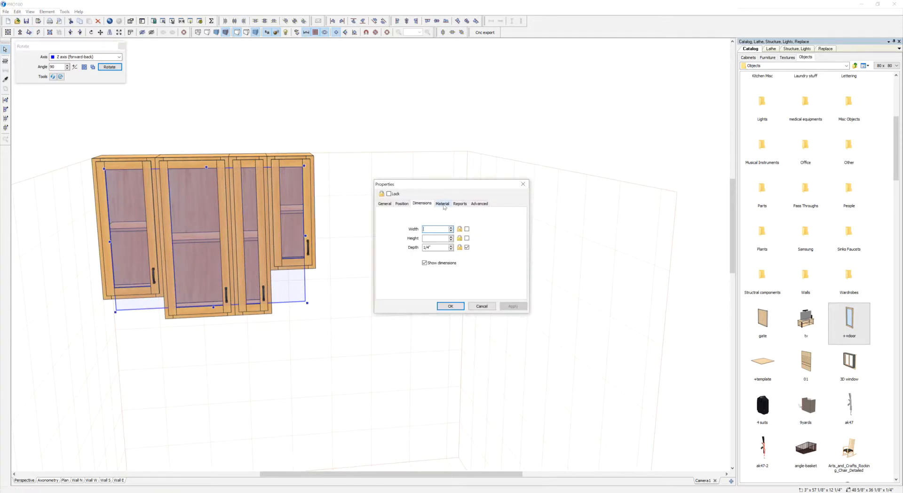
{"action": "left_click", "coordinate": [443, 203]}
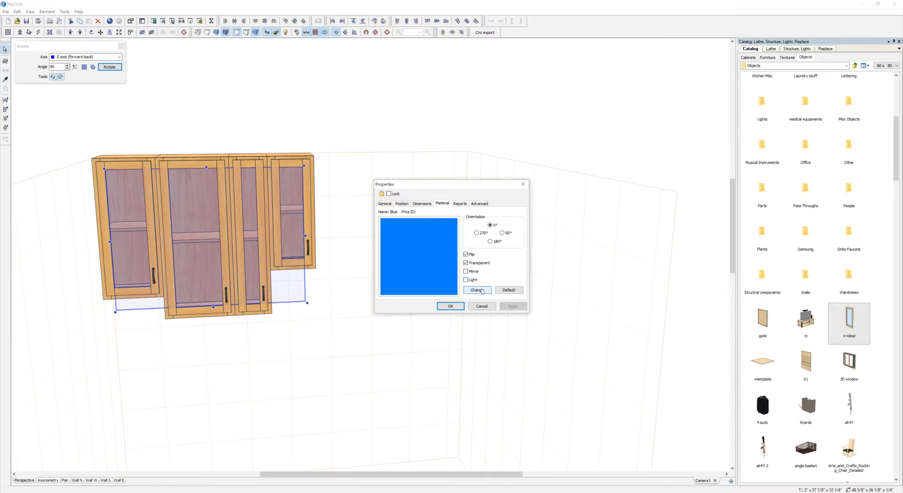
{"action": "left_click", "coordinate": [480, 290]}
{"action": "left_click", "coordinate": [476, 259]}
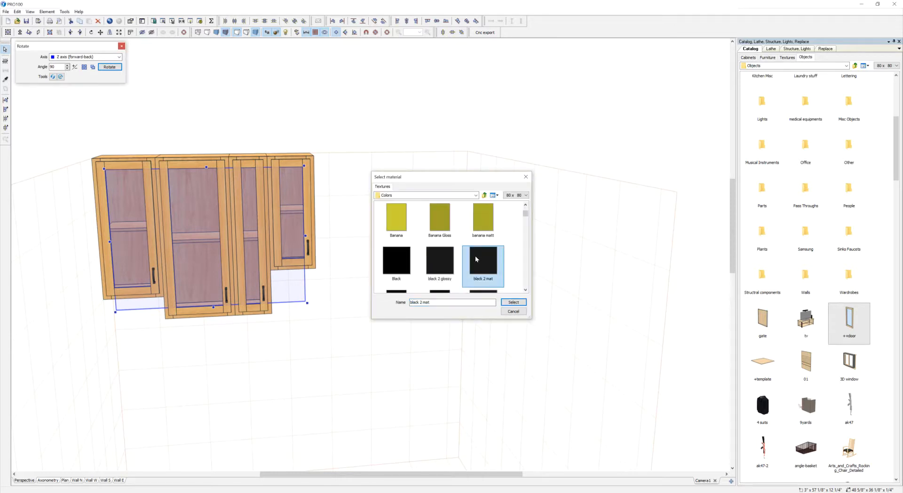
{"action": "key", "text": "r"}
{"action": "left_click", "coordinate": [513, 302]}
{"action": "left_click", "coordinate": [444, 307]}
{"action": "left_click", "coordinate": [400, 347]}
{"action": "mouse_move", "coordinate": [382, 340]}
{"action": "left_mouse_down"}
{"action": "mouse_move", "coordinate": [416, 330]}
{"action": "mouse_move", "coordinate": [392, 341]}
{"action": "left_mouse_up"}
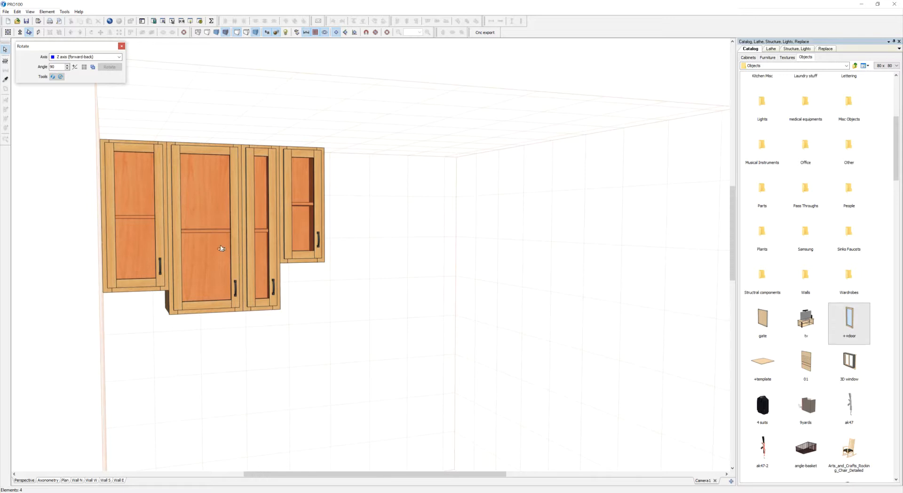
- Change the material of all four doors' glass panels to "green grass gloss" from the Colors textures
{"action": "left_click", "coordinate": [220, 248], "text": "shift"}
{"action": "left_click", "coordinate": [139, 202], "text": "shift"}
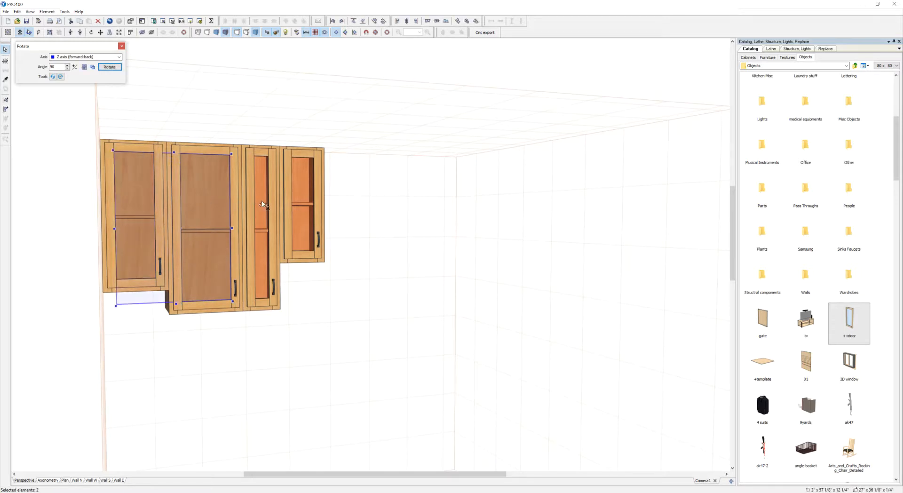
{"action": "left_click", "coordinate": [263, 203], "text": "shift"}
{"action": "left_click", "coordinate": [302, 192], "text": "shift"}
{"action": "double_click", "coordinate": [303, 192]}
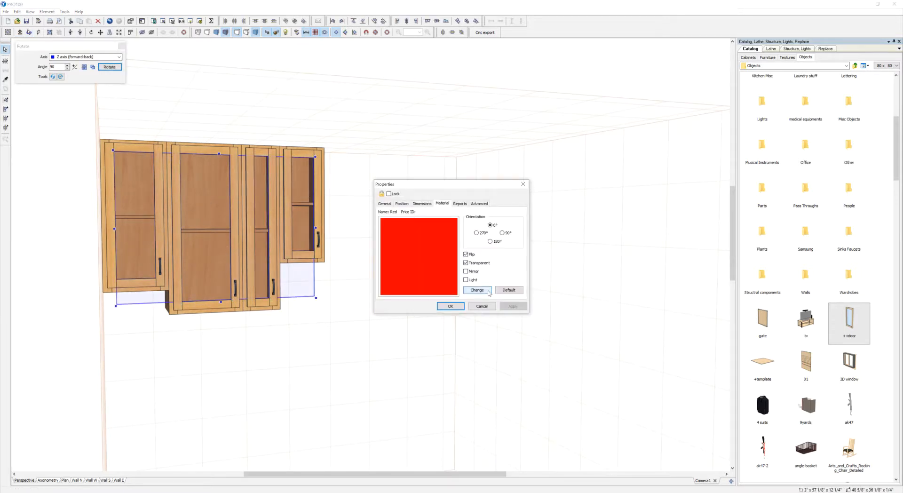
{"action": "left_click", "coordinate": [476, 290]}
{"action": "left_click_drag", "start_coordinate": [525, 269], "coordinate": [522, 243]}
{"action": "left_click", "coordinate": [404, 246]}
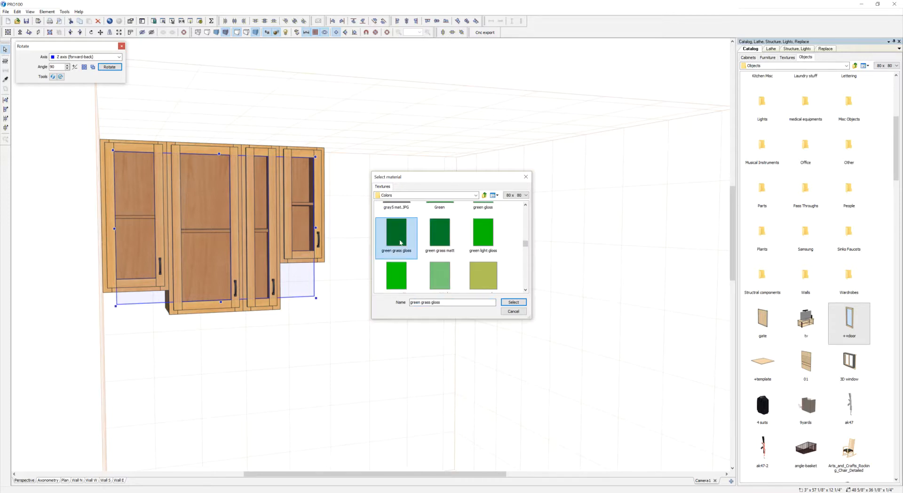
{"action": "left_click", "coordinate": [513, 302]}
{"action": "left_click", "coordinate": [511, 307]}
{"action": "left_click", "coordinate": [449, 307]}
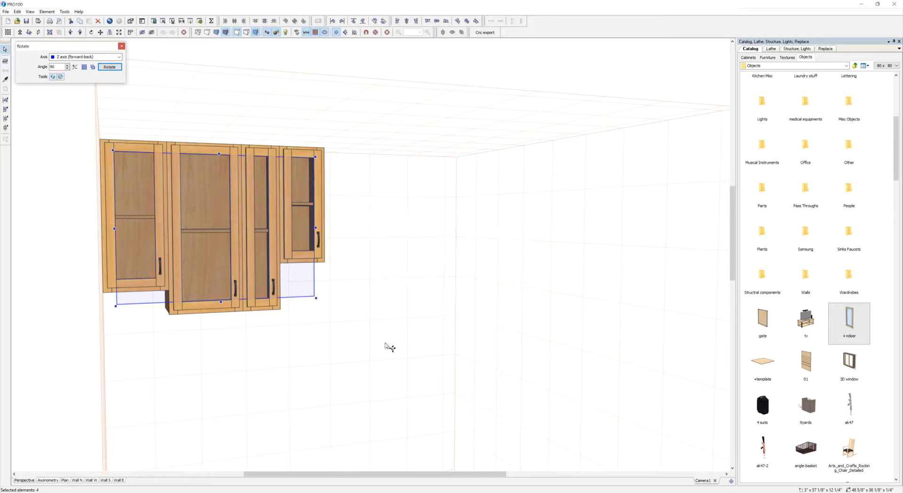
{"action": "left_click", "coordinate": [388, 344]}
{"action": "mouse_move", "coordinate": [390, 320]}
{"action": "left_mouse_down"}
{"action": "mouse_move", "coordinate": [417, 325]}
{"action": "mouse_move", "coordinate": [380, 320]}
{"action": "mouse_move", "coordinate": [379, 300]}
{"action": "mouse_move", "coordinate": [388, 327]}
{"action": "mouse_move", "coordinate": [398, 322]}
{"action": "left_mouse_up"}
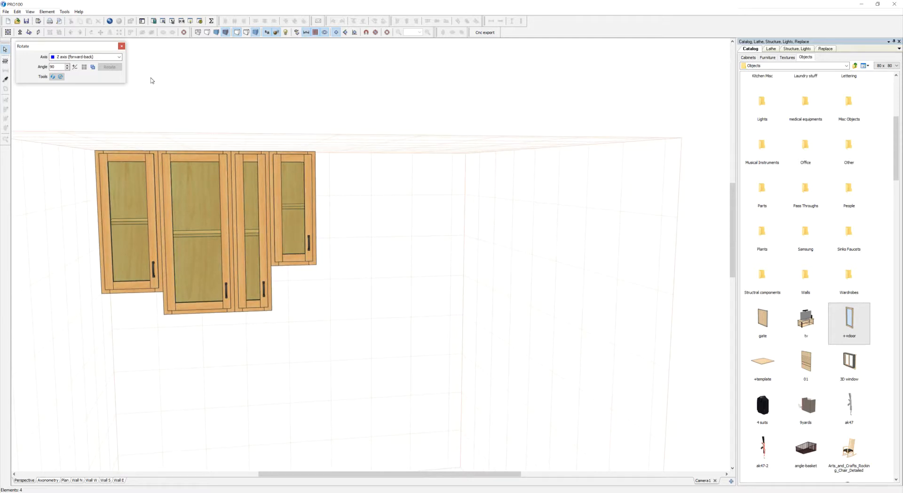
- Turn off the element contour lines so the wall cabinets are displayed without drawn edges
{"action": "left_click", "coordinate": [236, 33]}
{"action": "left_click_drag", "start_coordinate": [382, 214], "coordinate": [407, 220]}
{"action": "left_click", "coordinate": [227, 229]}
{"action": "scroll", "coordinate": [230, 226], "scroll_direction": "up", "scroll_amount": 1}
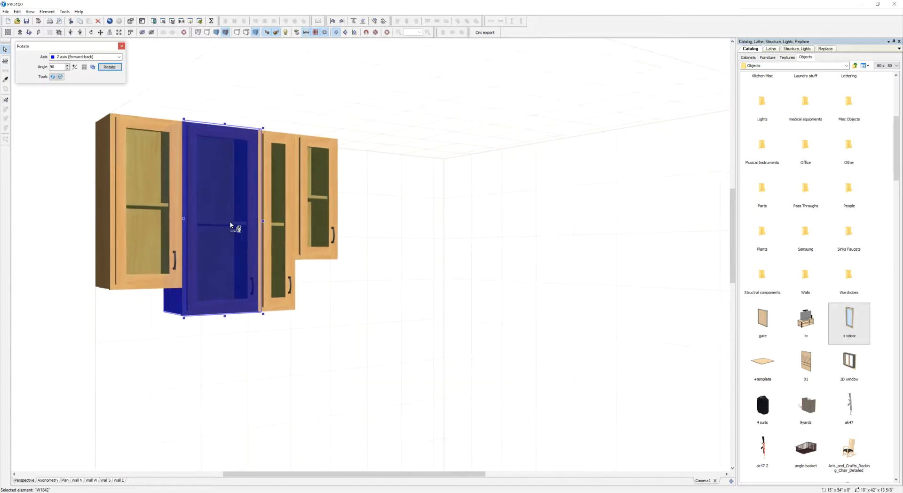
{"action": "right_click", "coordinate": [230, 225]}
{"action": "left_click", "coordinate": [363, 297]}
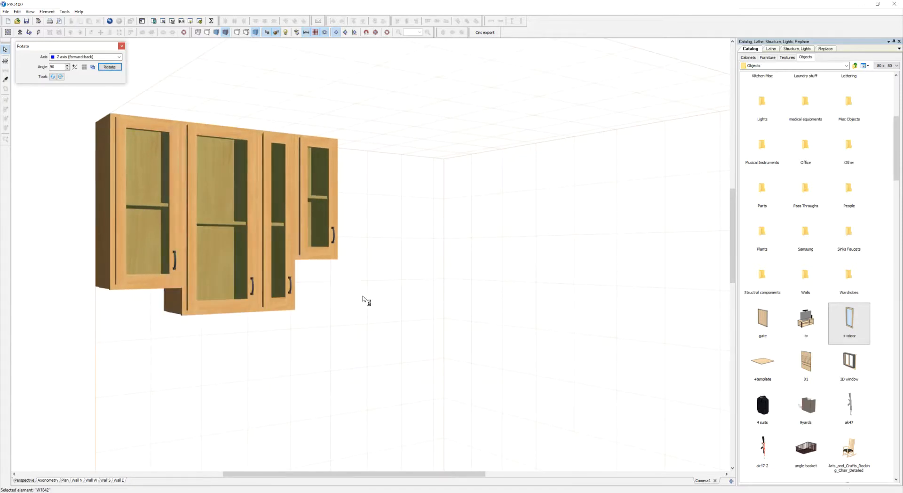
- Move the shortest wall cabinet away from the row along the wall and stretch it to roughly double its width
{"action": "mouse_move", "coordinate": [421, 250]}
{"action": "left_mouse_down"}
{"action": "mouse_move", "coordinate": [403, 262]}
{"action": "mouse_move", "coordinate": [399, 252]}
{"action": "mouse_move", "coordinate": [400, 266]}
{"action": "mouse_move", "coordinate": [413, 239]}
{"action": "mouse_move", "coordinate": [420, 252]}
{"action": "left_mouse_up"}
{"action": "left_click_drag", "start_coordinate": [301, 211], "coordinate": [371, 206]}
{"action": "left_click", "coordinate": [401, 232]}
{"action": "left_click", "coordinate": [370, 208]}
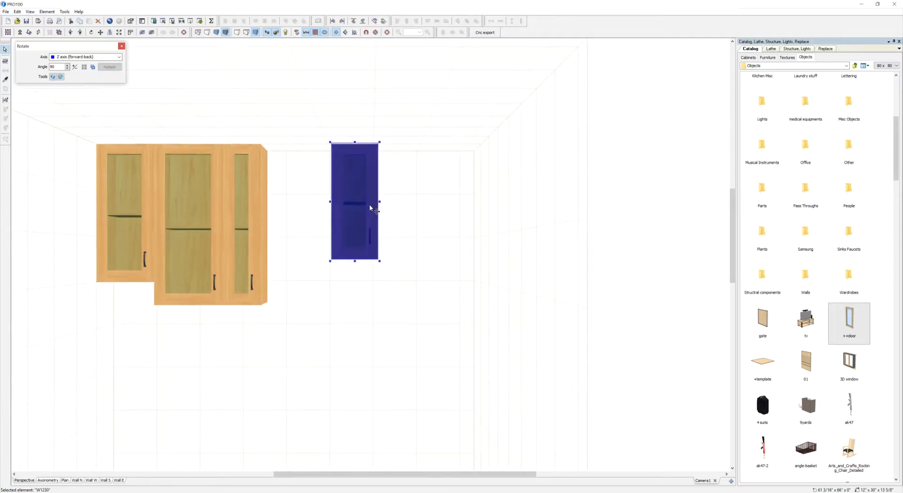
{"action": "left_click_drag", "start_coordinate": [379, 201], "coordinate": [428, 204]}
{"action": "left_click", "coordinate": [389, 310]}
{"action": "middle_click_drag", "start_coordinate": [389, 310], "coordinate": [370, 318]}
{"action": "middle_click_drag", "start_coordinate": [364, 327], "coordinate": [408, 310]}
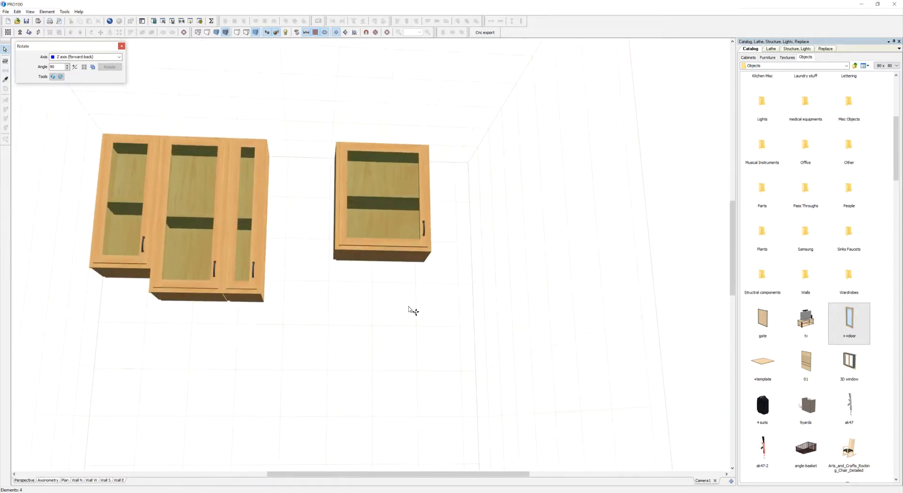